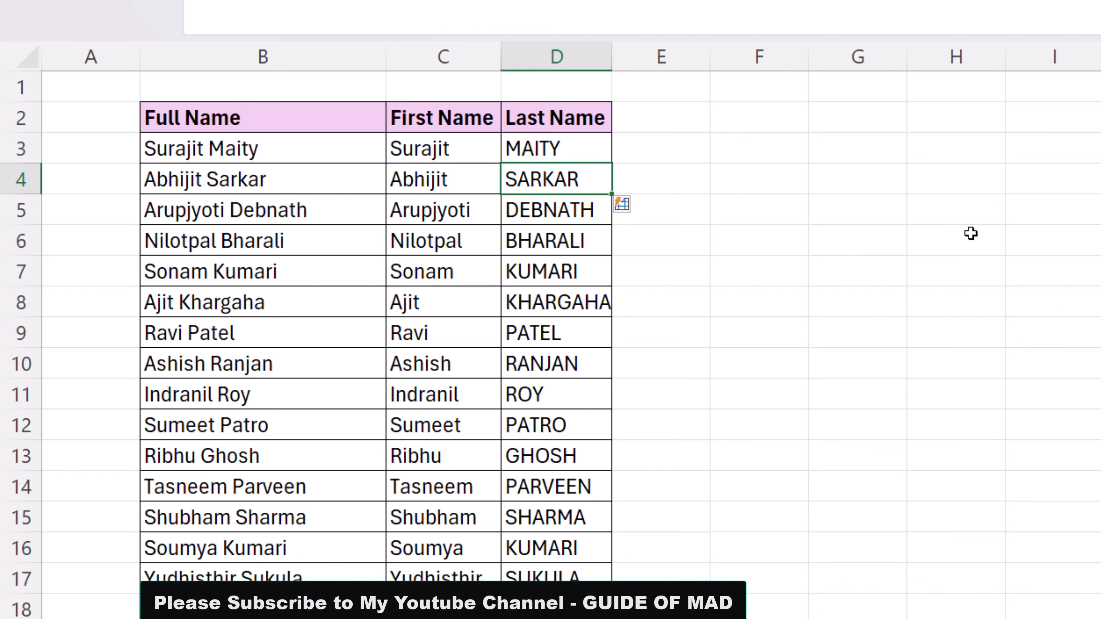
Step: Overwrite the full name in B4 with a different person's full name
key(Left)
key(Left)
key(Left)
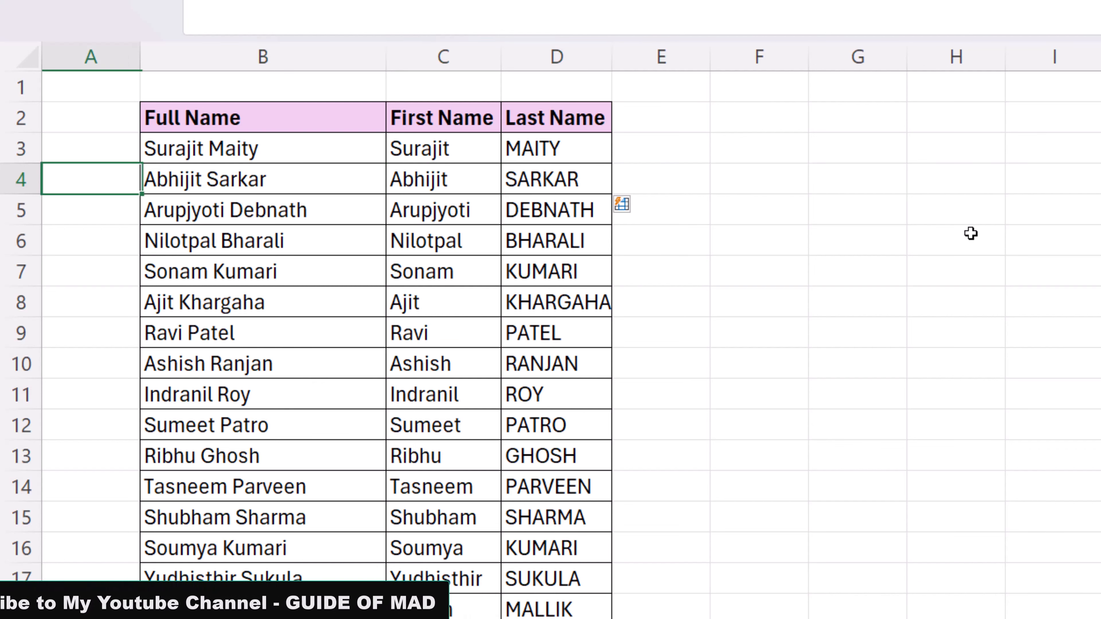
key(Right)
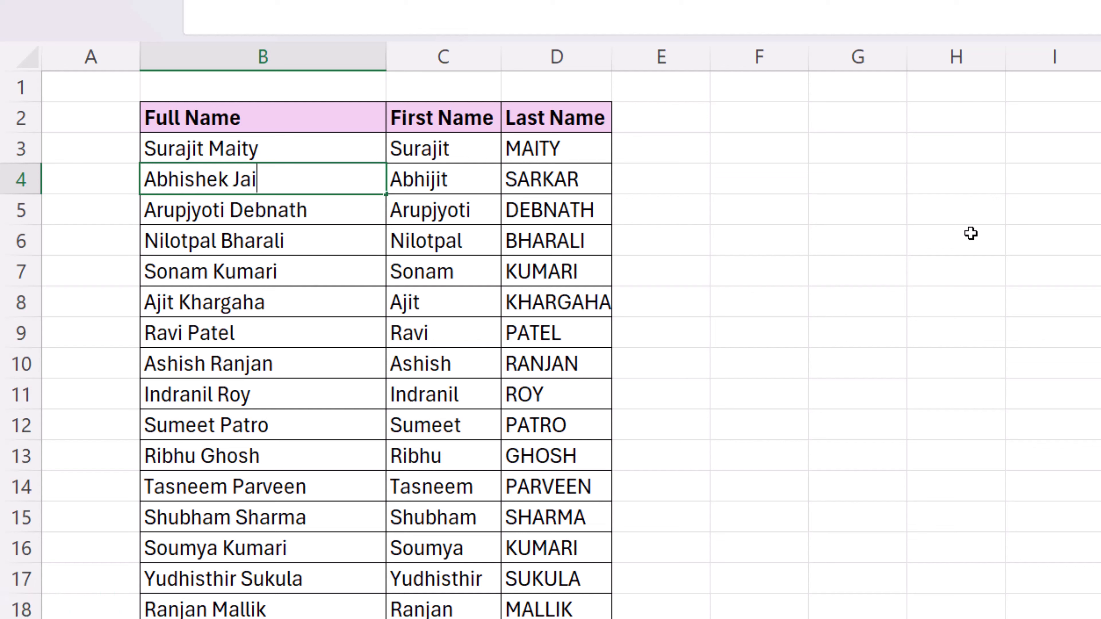
key(Return)
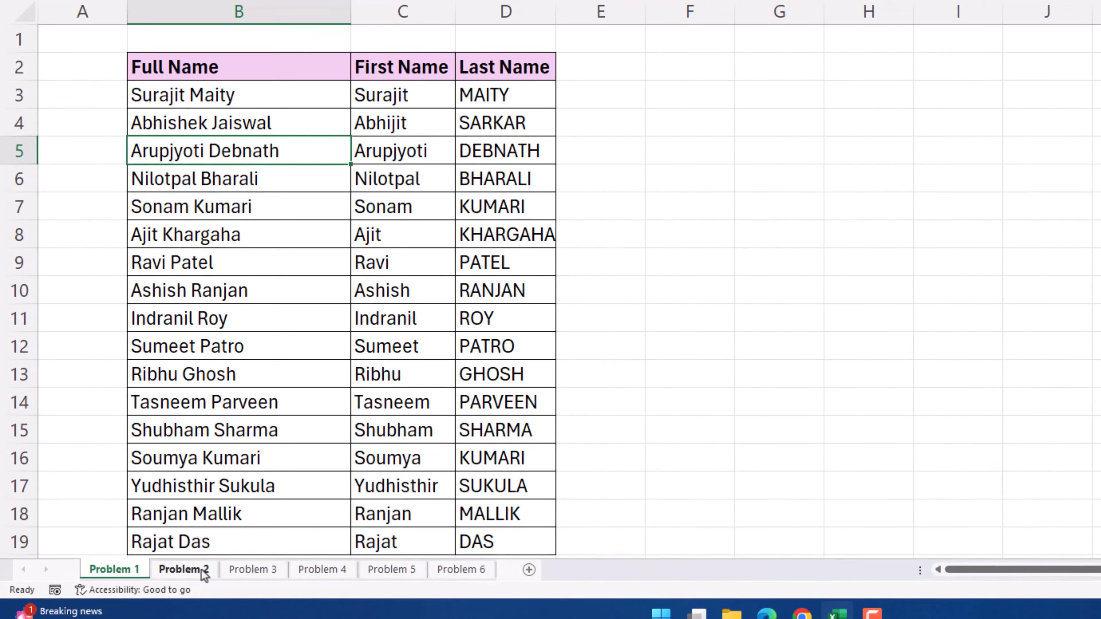
Step: On the Problem 2 sheet, enter =LEFT(B3,7) in C3 to return B3's first 7 characters
click(203, 571)
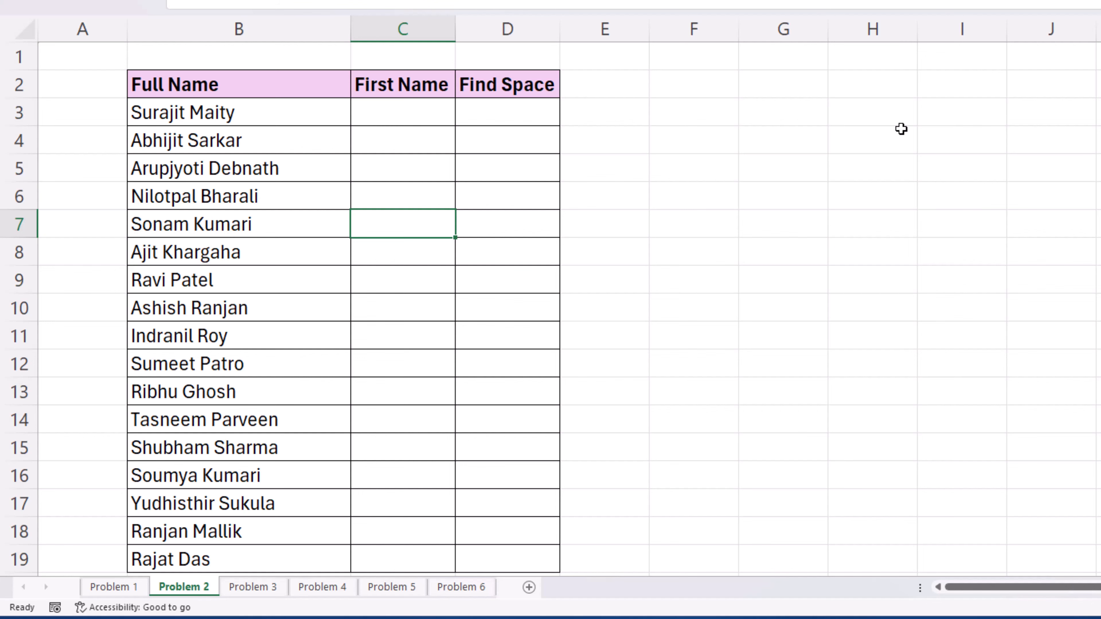
key(Up)
key(Up)
key(Up)
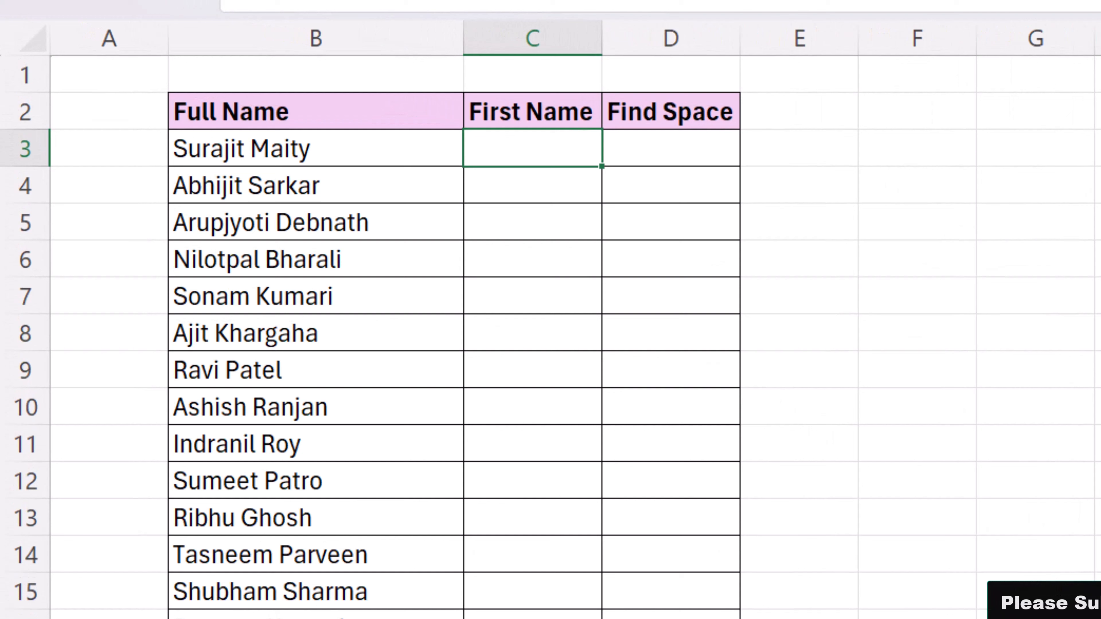
text(=lef)
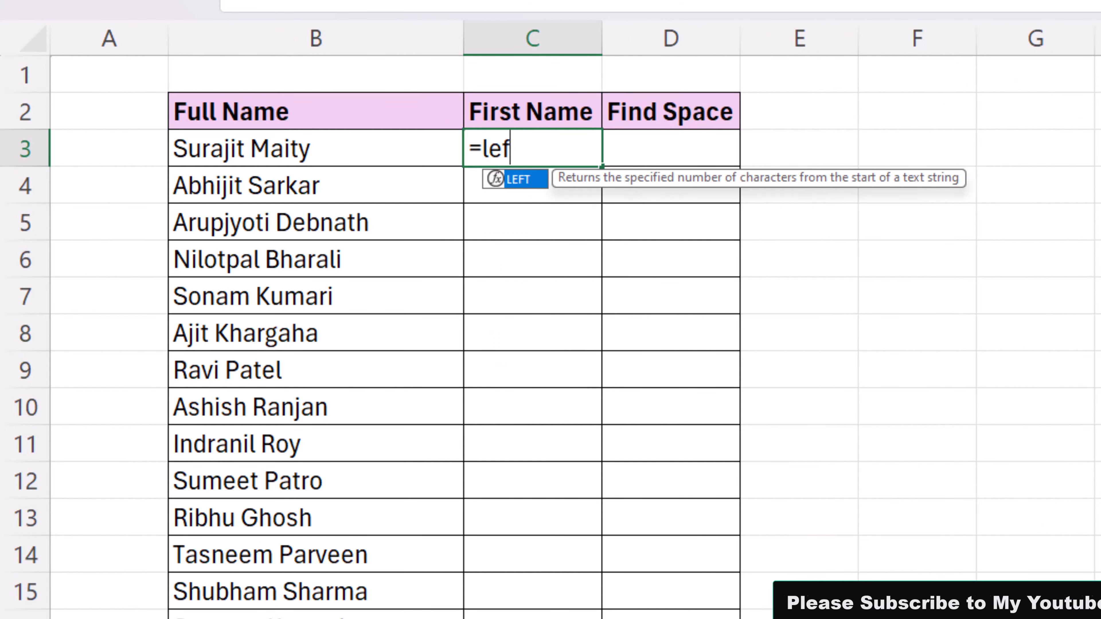
key(Tab)
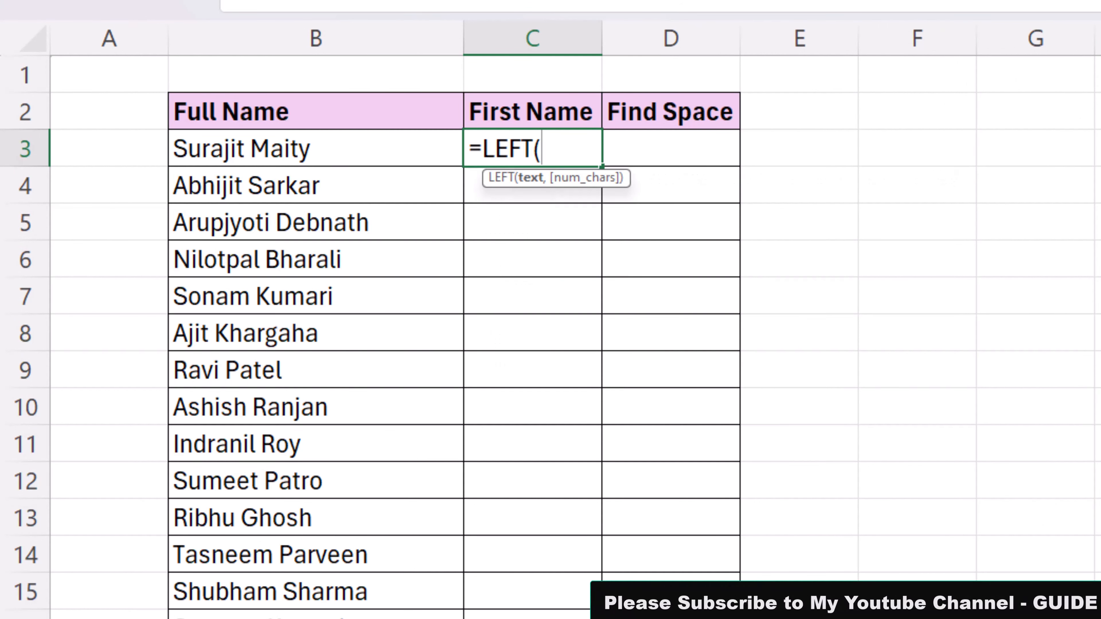
key(Left)
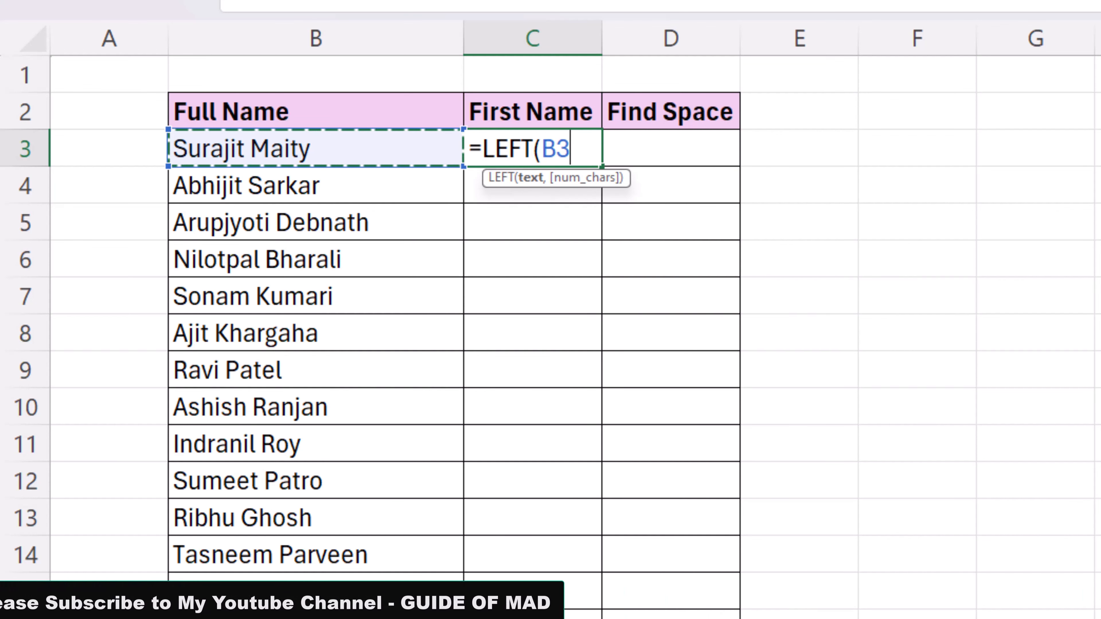
text(,7)
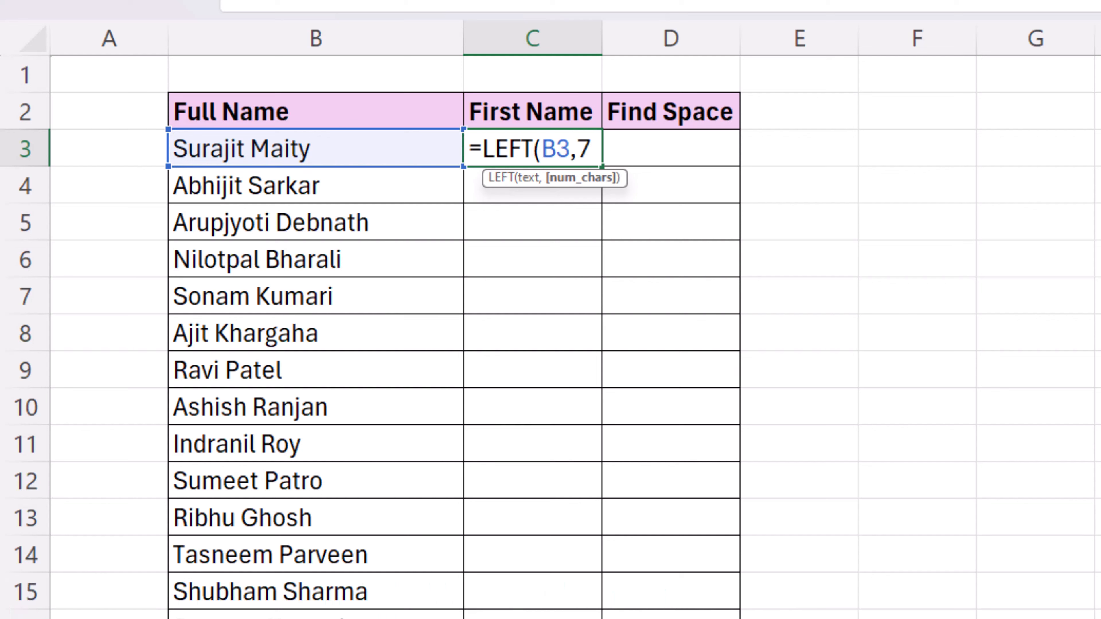
key(Return)
key(Up)
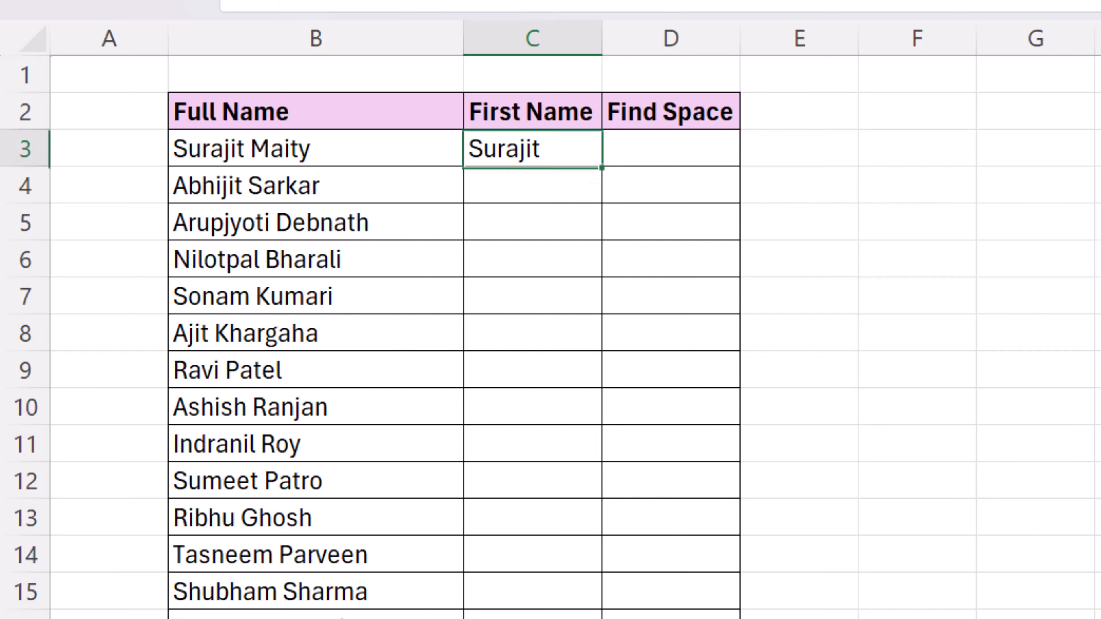
Step: Fill the C3 LEFT formula down the entire First Name column
click(225, 157)
click(575, 162)
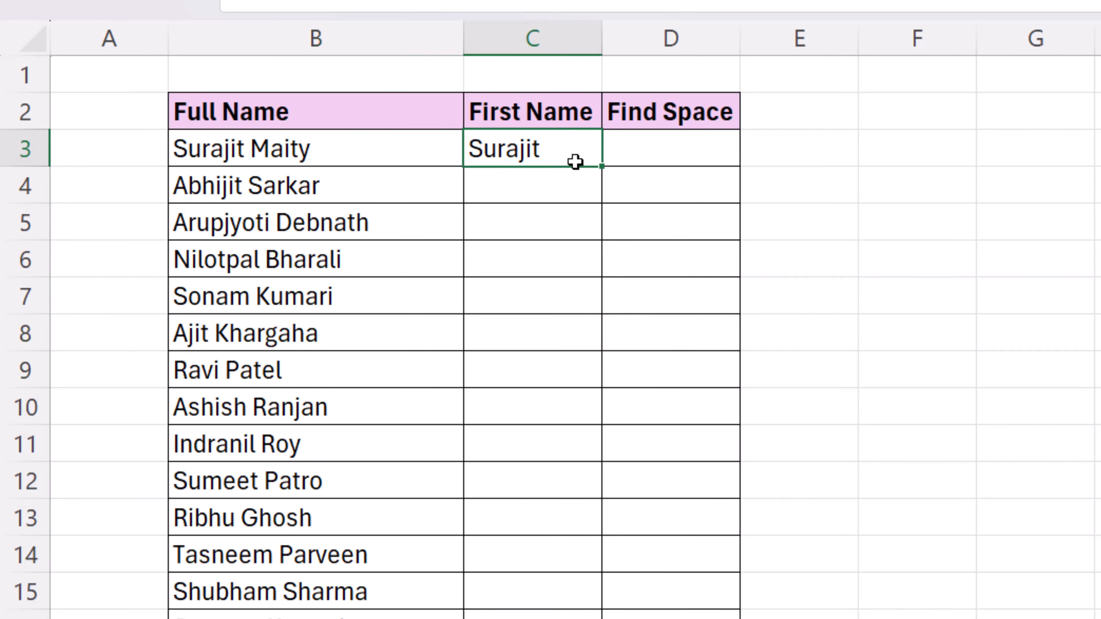
double_click(604, 167)
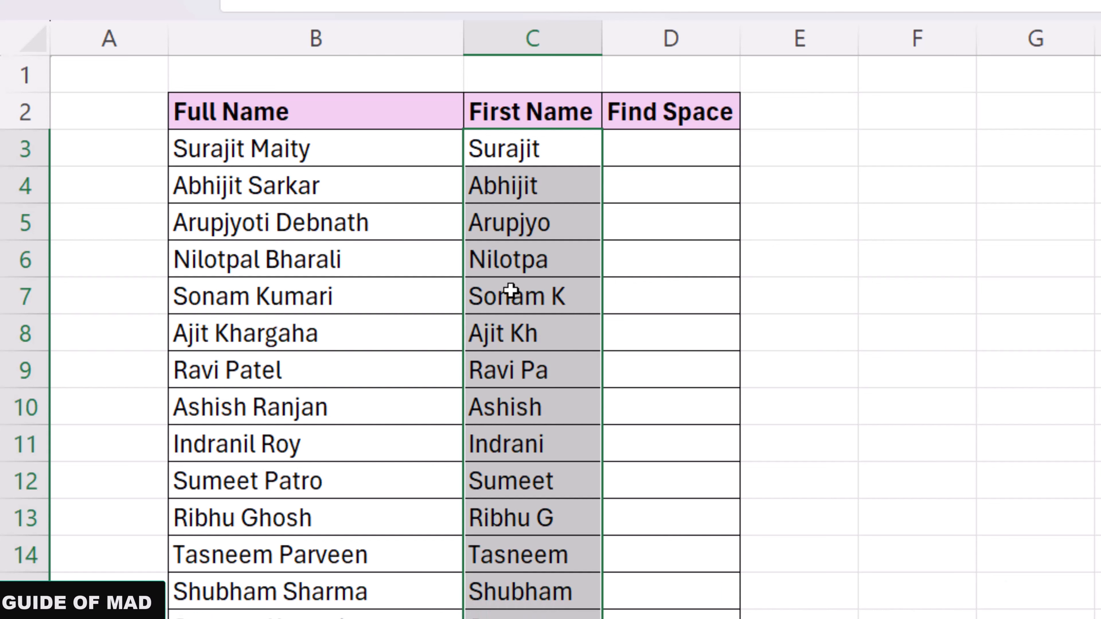
click(683, 154)
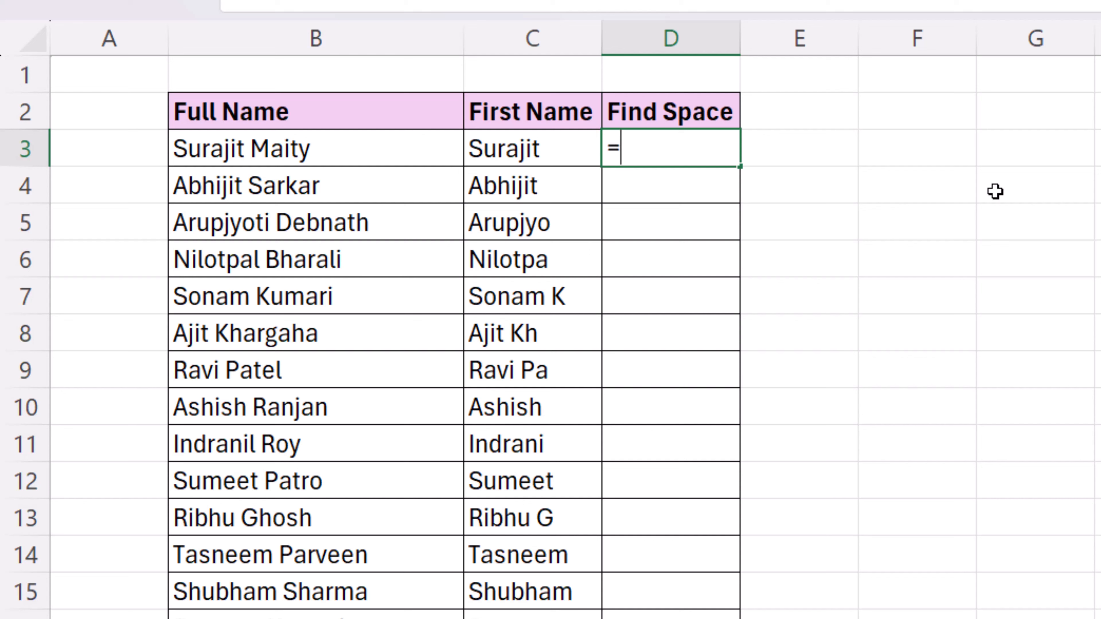
Step: Enter =FIND(" ",B3) in D3 and fill it down the Find Space column
text(=fin)
key(Tab)
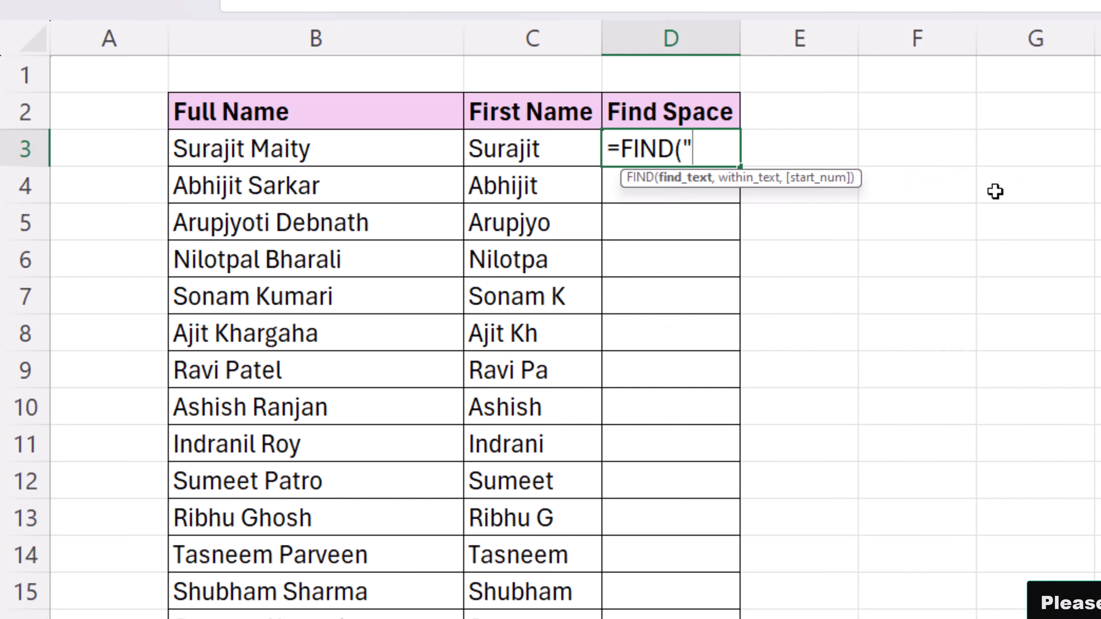
text(" ",)
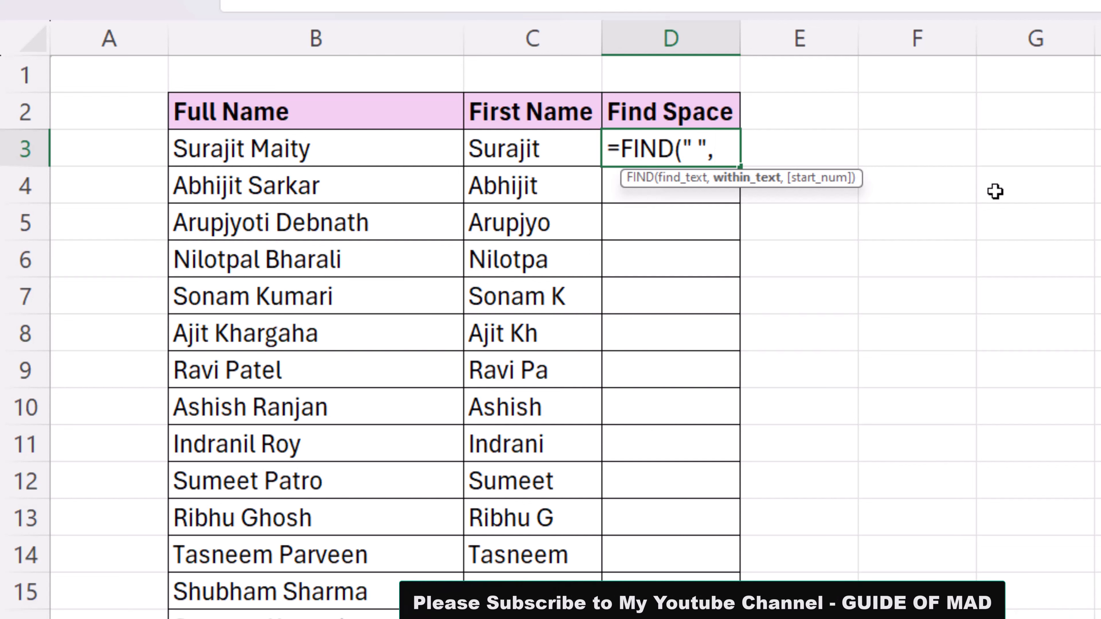
key(Left)
key(Left)
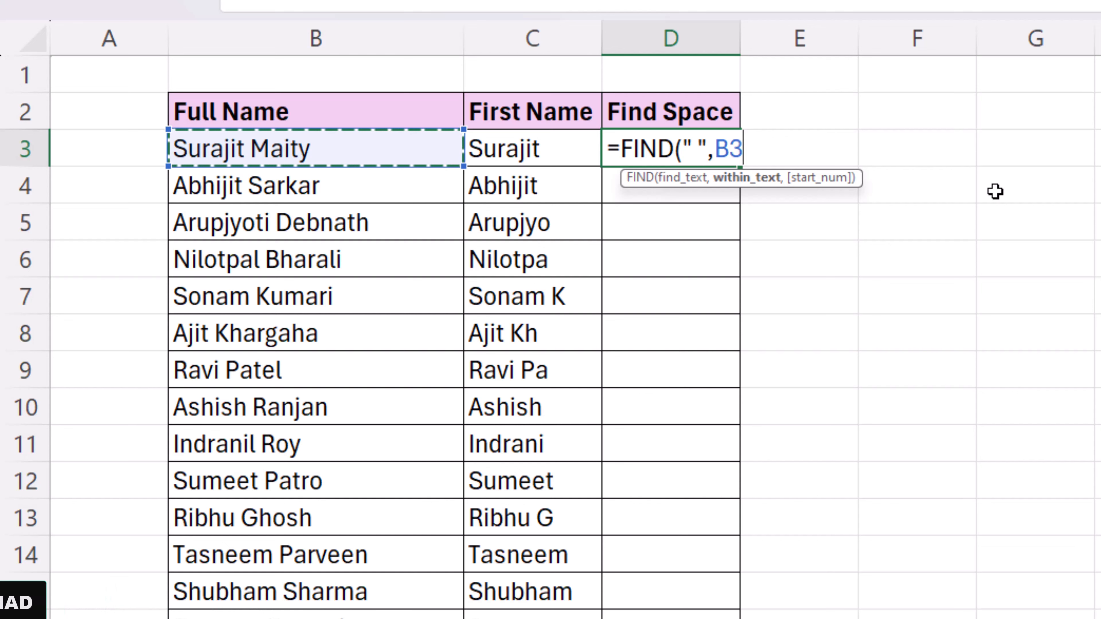
key(Return)
key(Up)
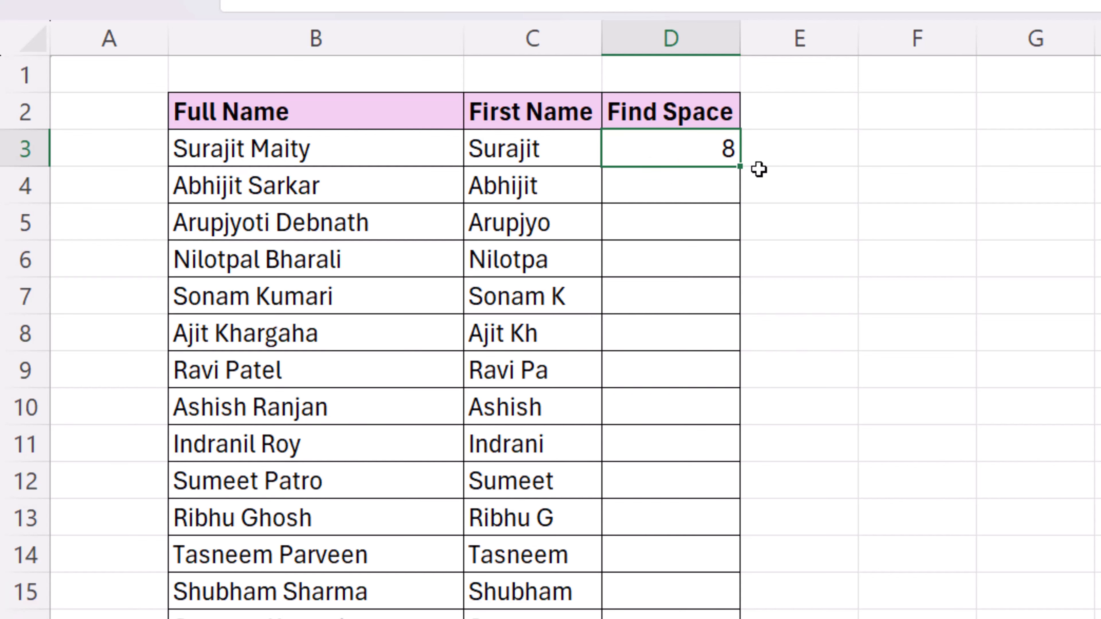
double_click(743, 168)
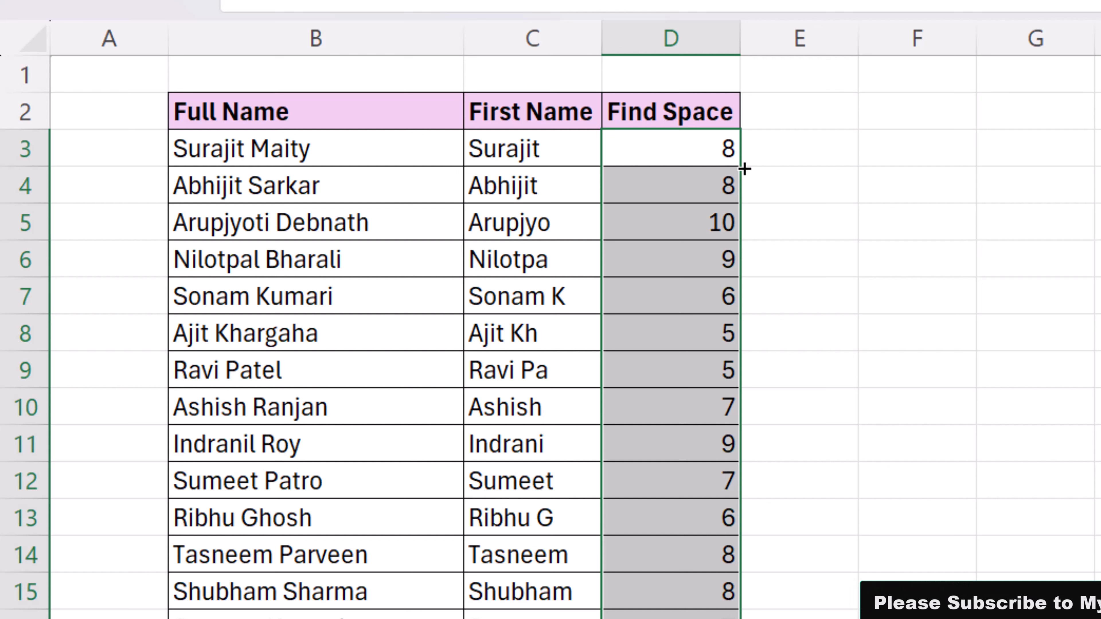
Step: Change C3 to =LEFT(B3,D3-1) and fill it down the First Name column
double_click(580, 153)
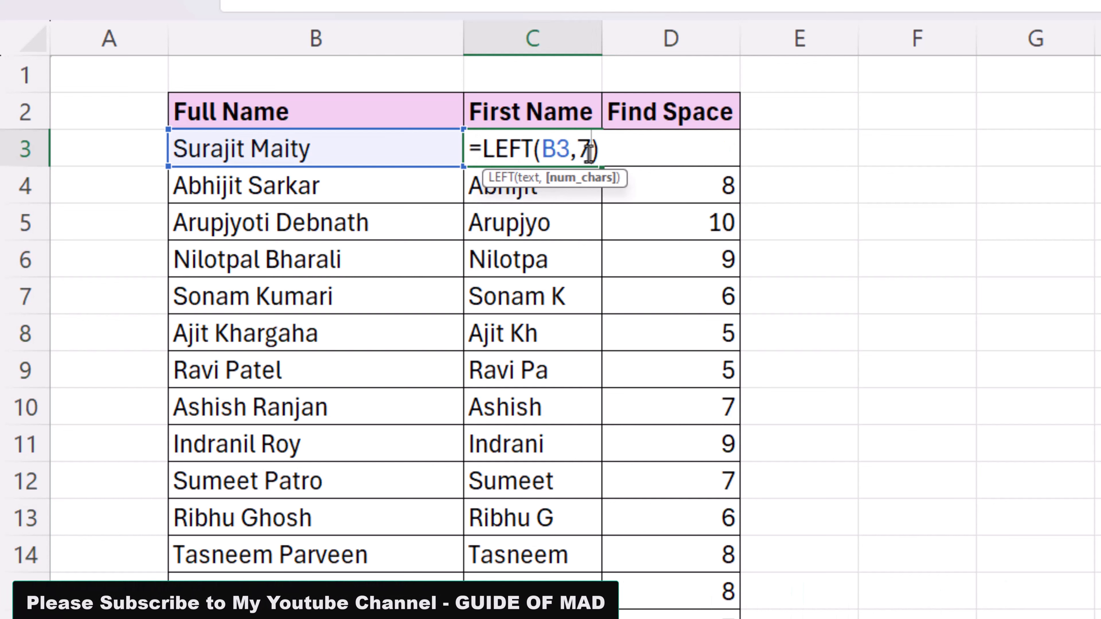
key(Delete)
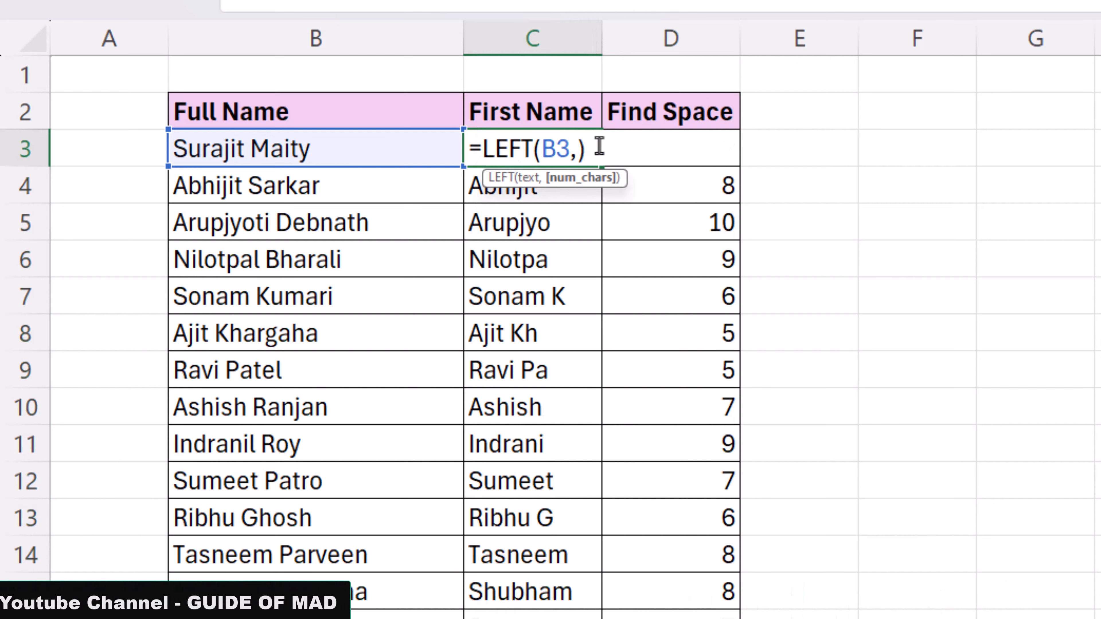
click(820, 154)
key(Left)
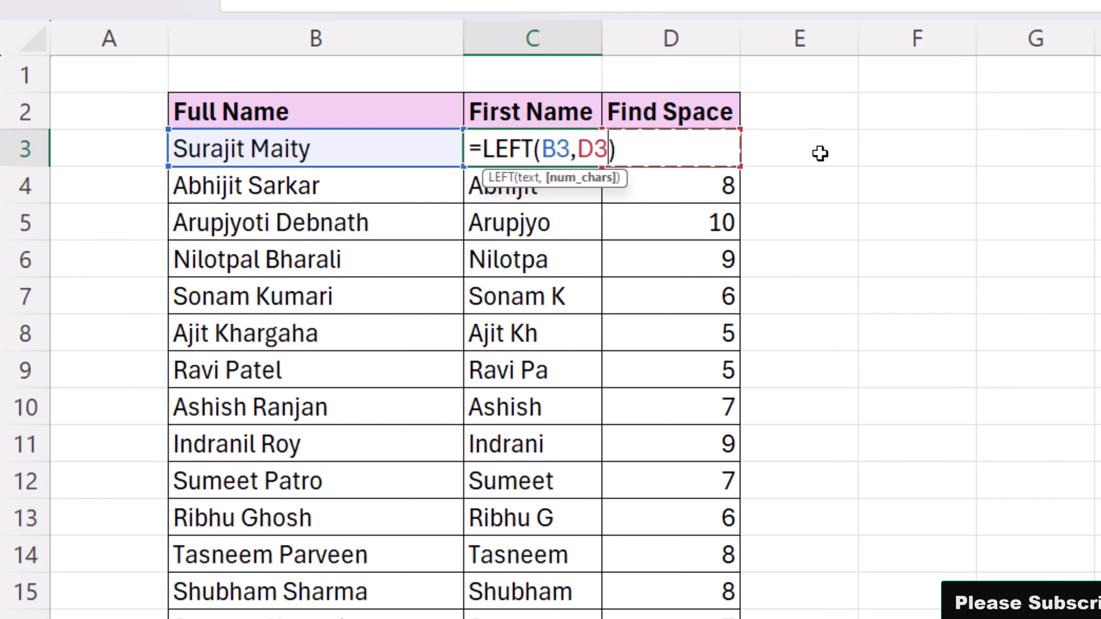
text(-)
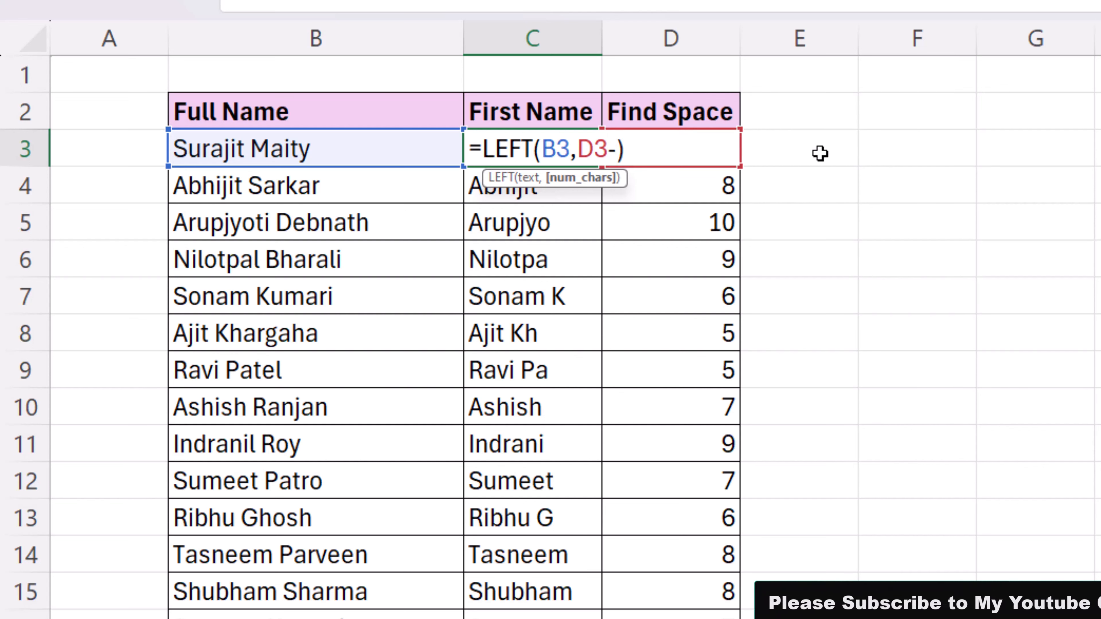
text(1)
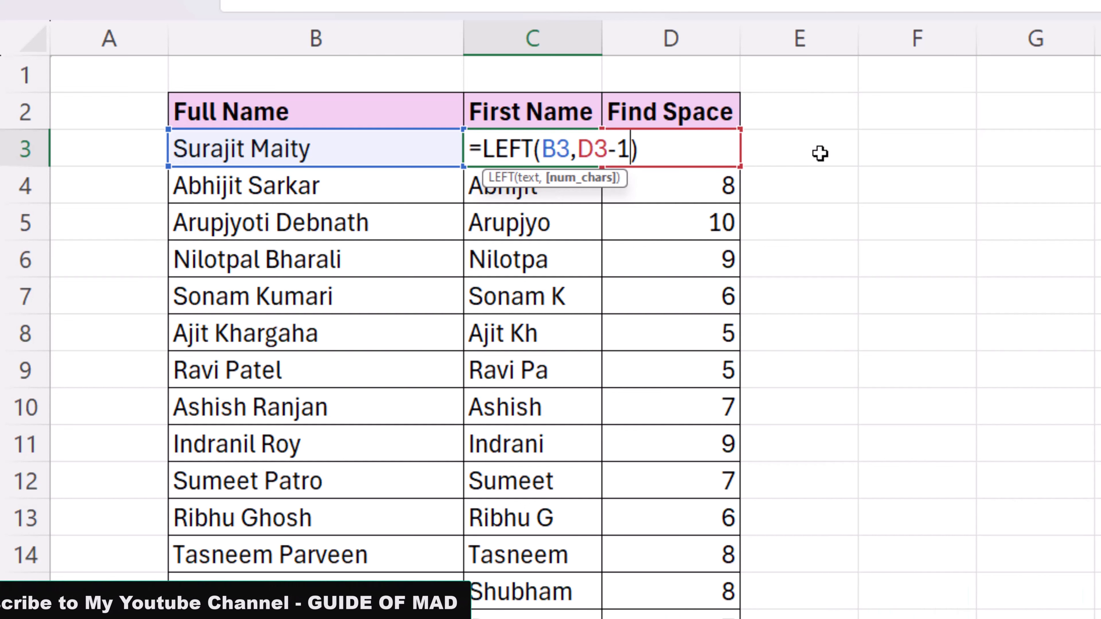
key(Return)
key(Up)
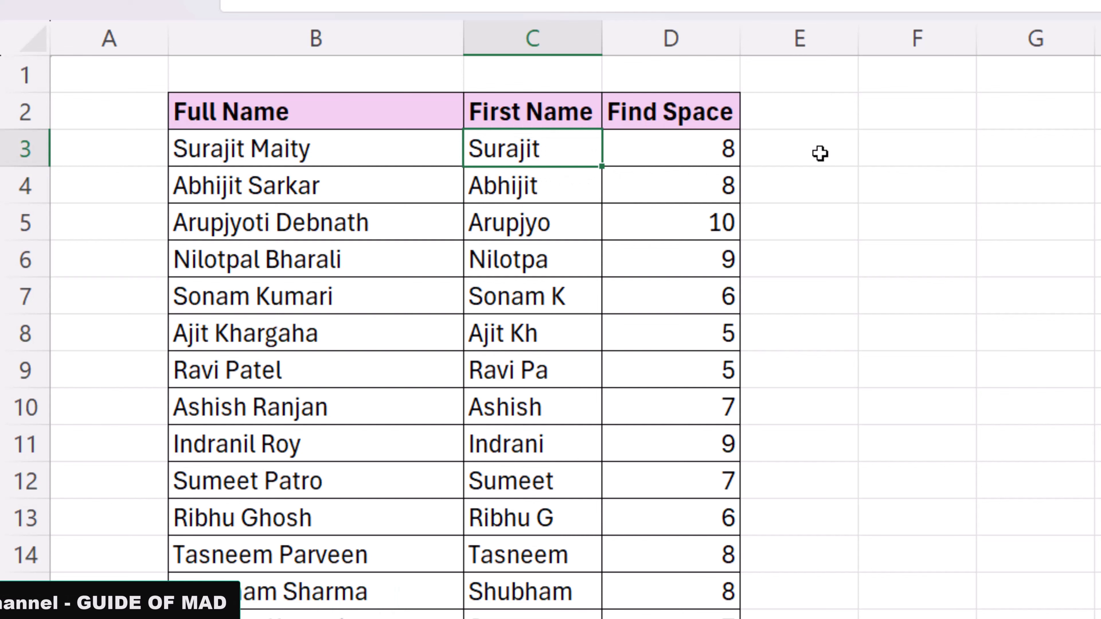
double_click(601, 168)
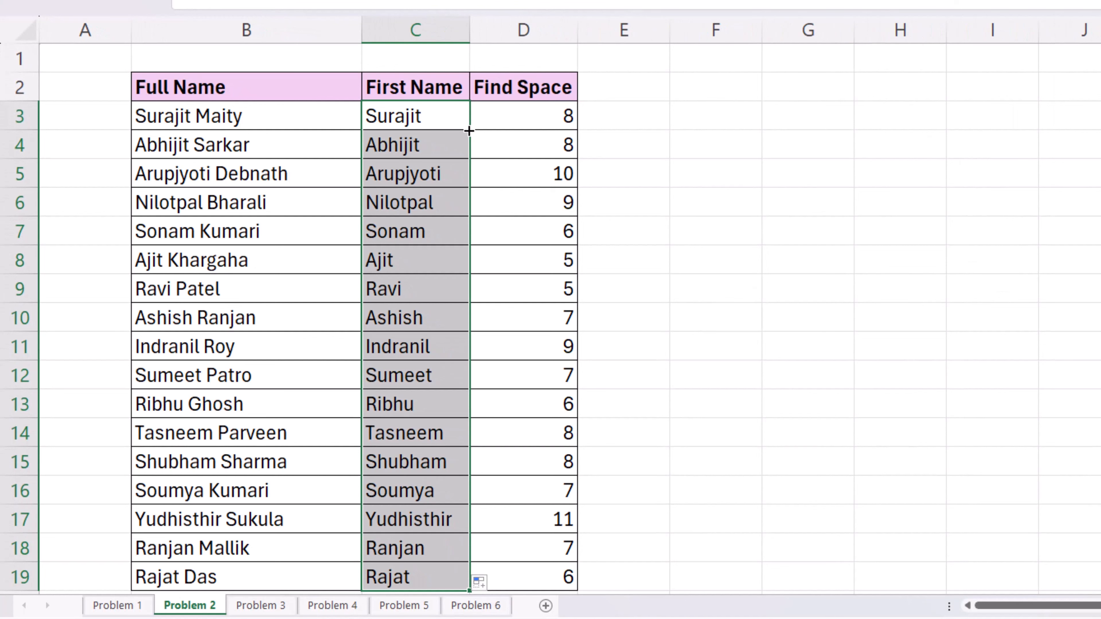
Step: Enter a corrected person's full name in B3, then switch to the Problem 3 sheet
click(255, 121)
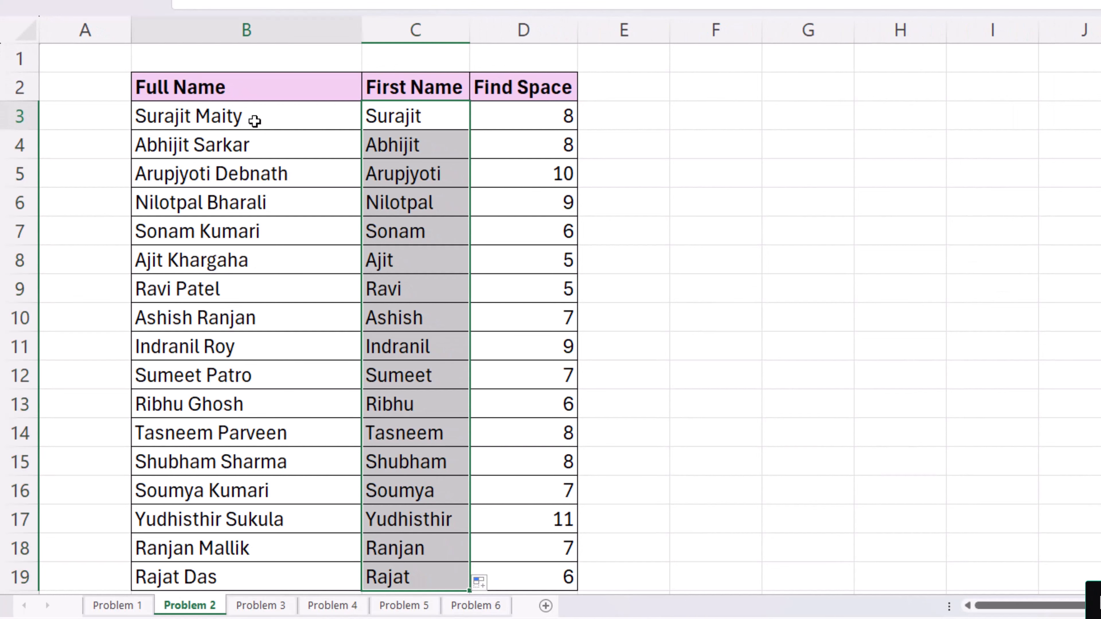
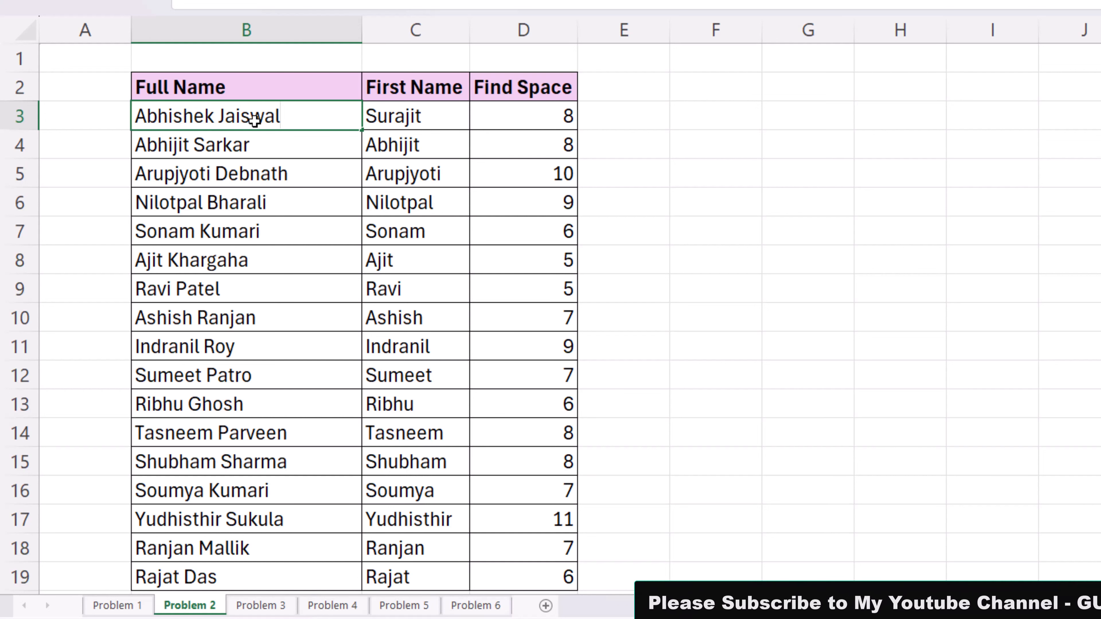
key(Return)
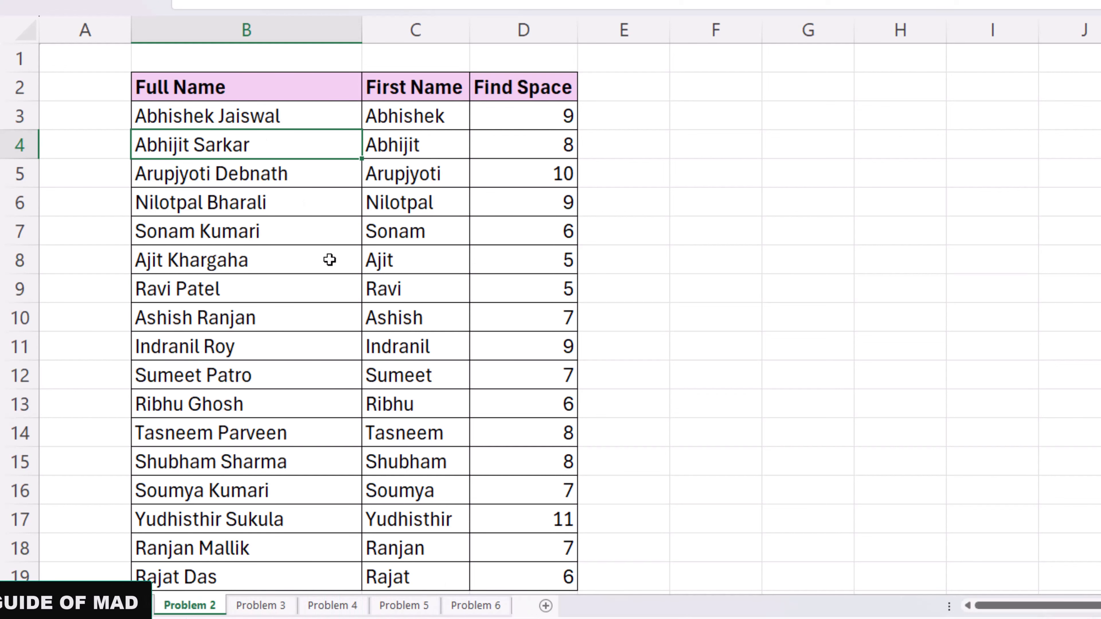
click(281, 604)
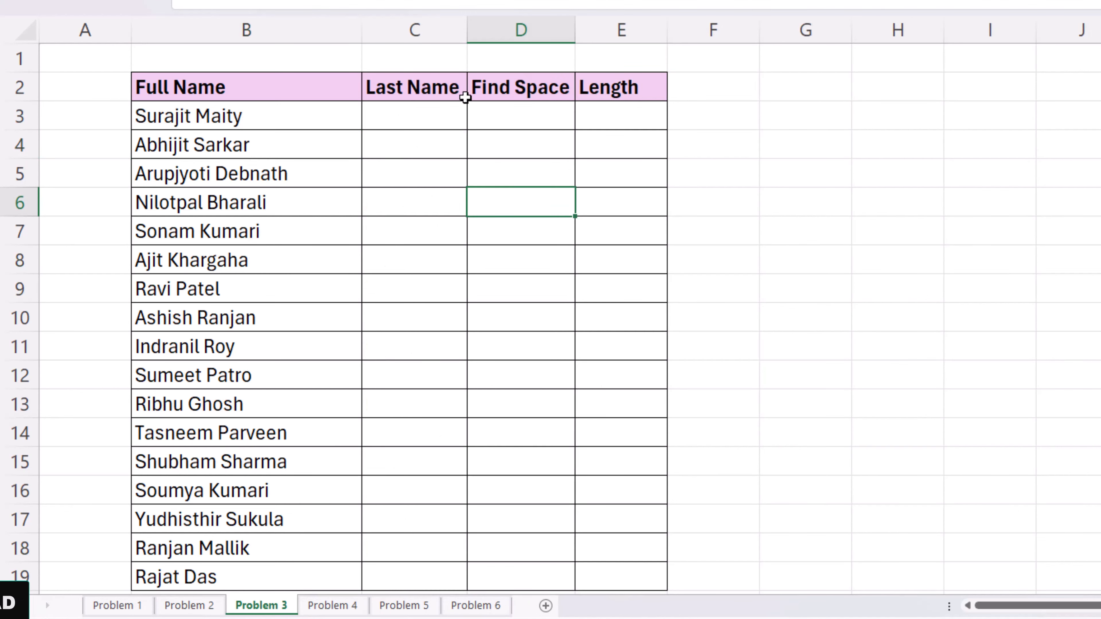
Step: Begin a RIGHT formula on B3 in C3, then cancel it
click(452, 120)
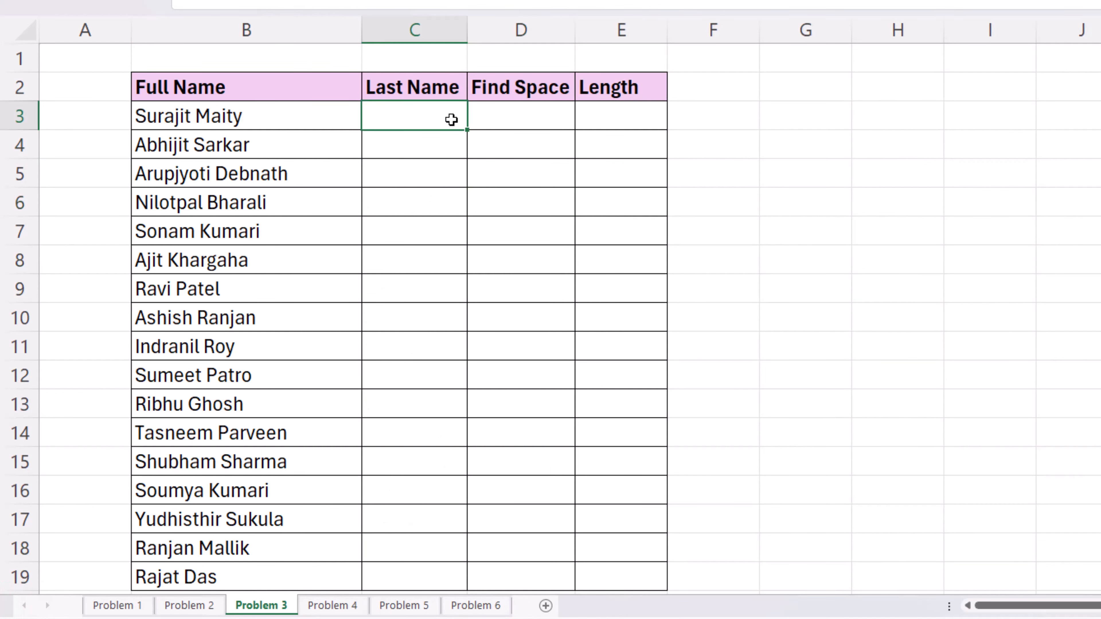
click(530, 119)
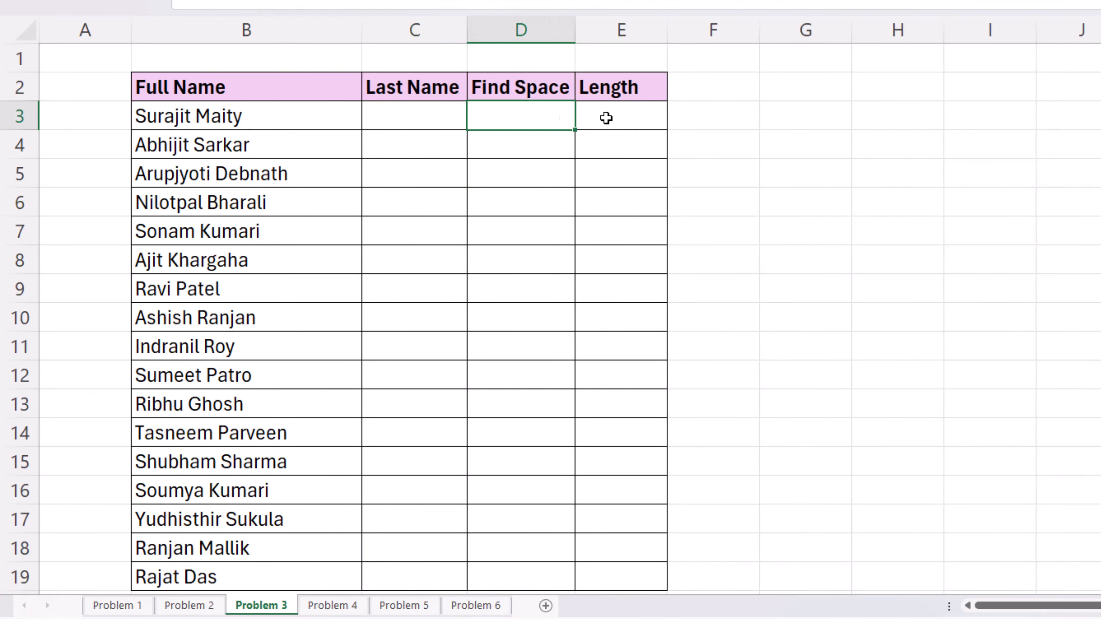
click(629, 118)
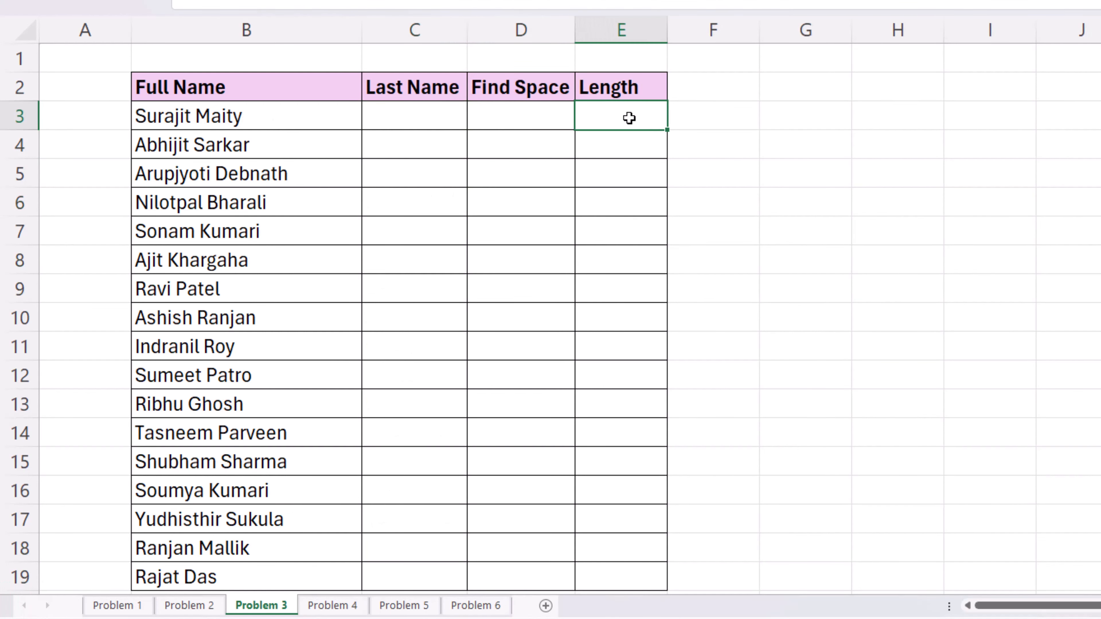
click(442, 119)
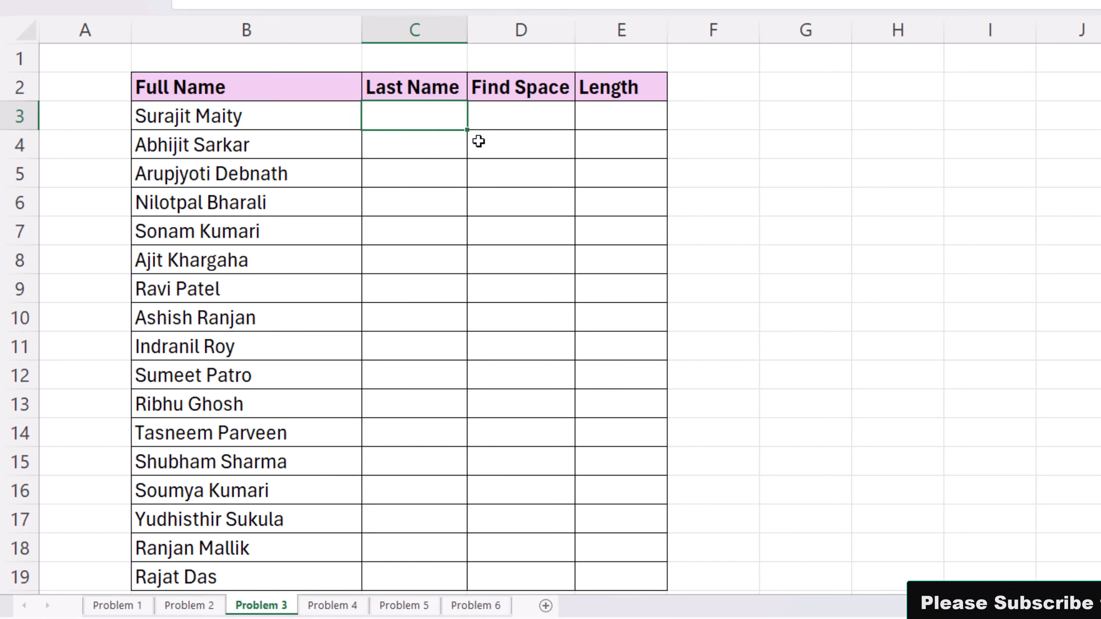
text(=rig)
key(Tab)
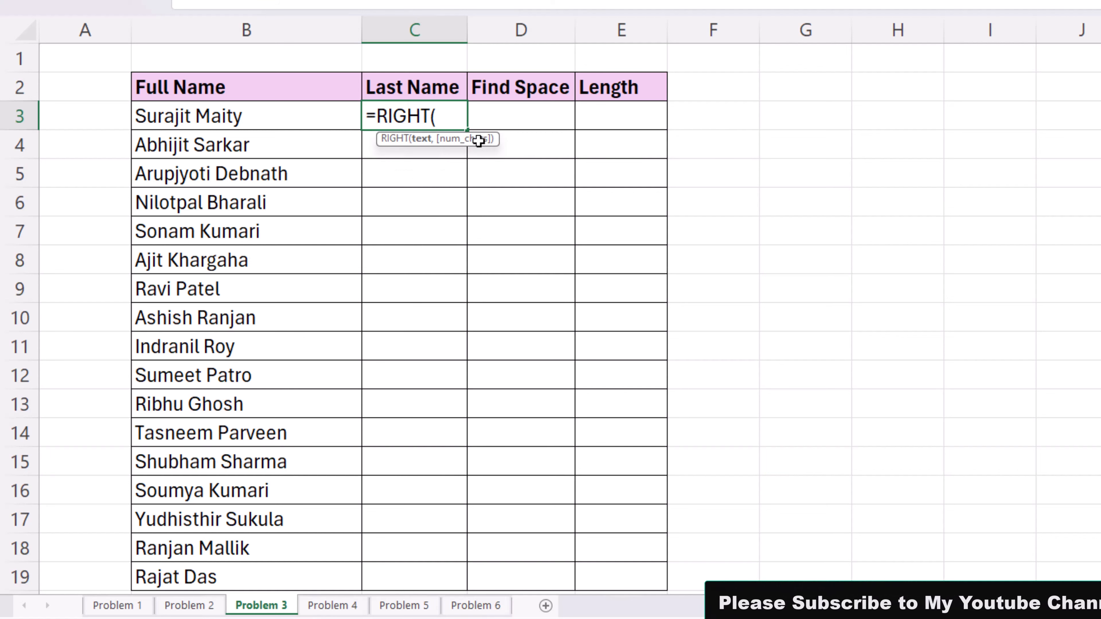
click(205, 125)
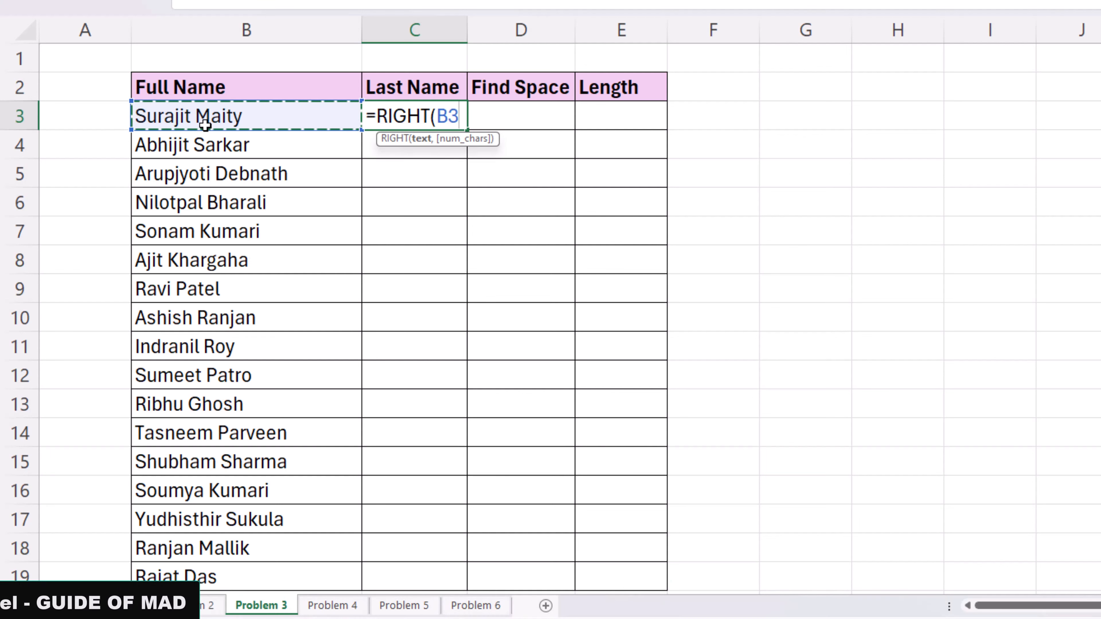
key(Escape)
Step: Enter =FIND(" ",B3) in D3 and fill it down to D19
click(535, 114)
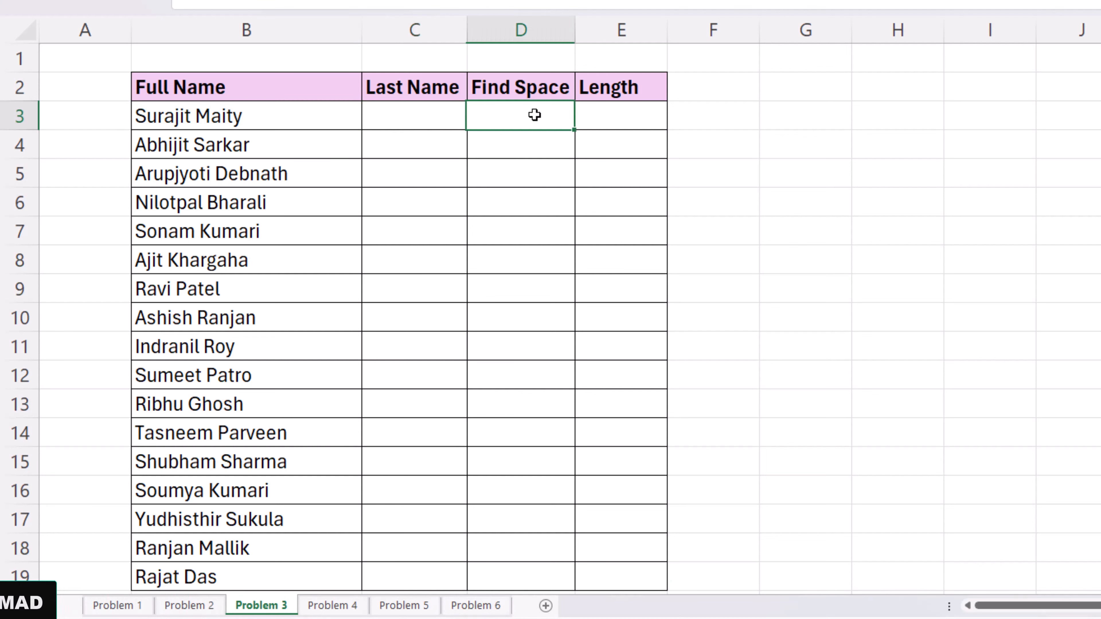
text(=)
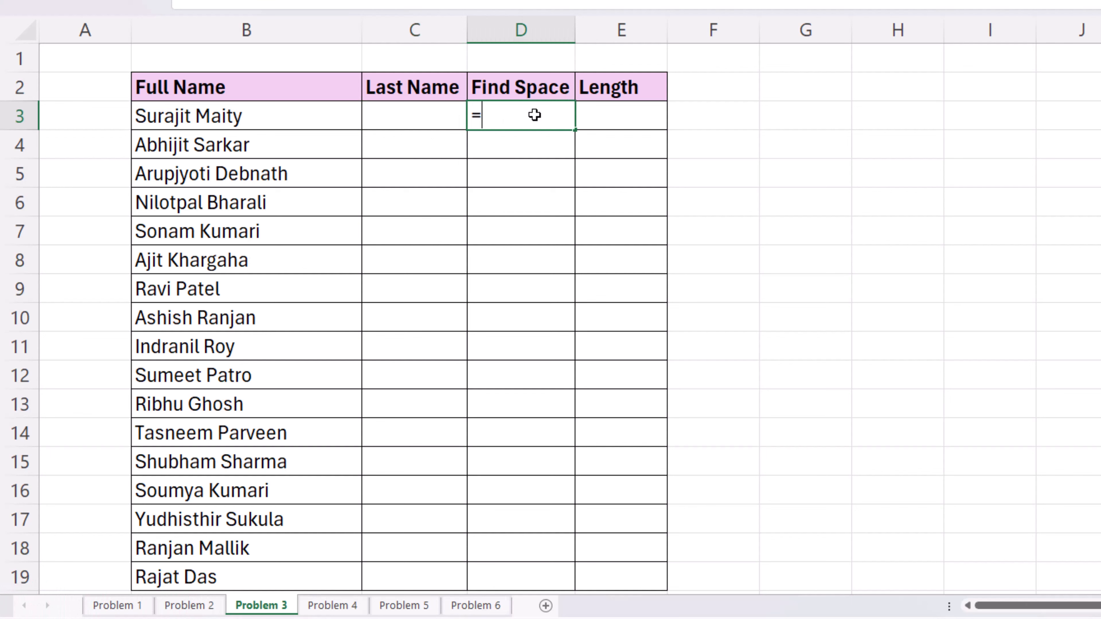
text(find()
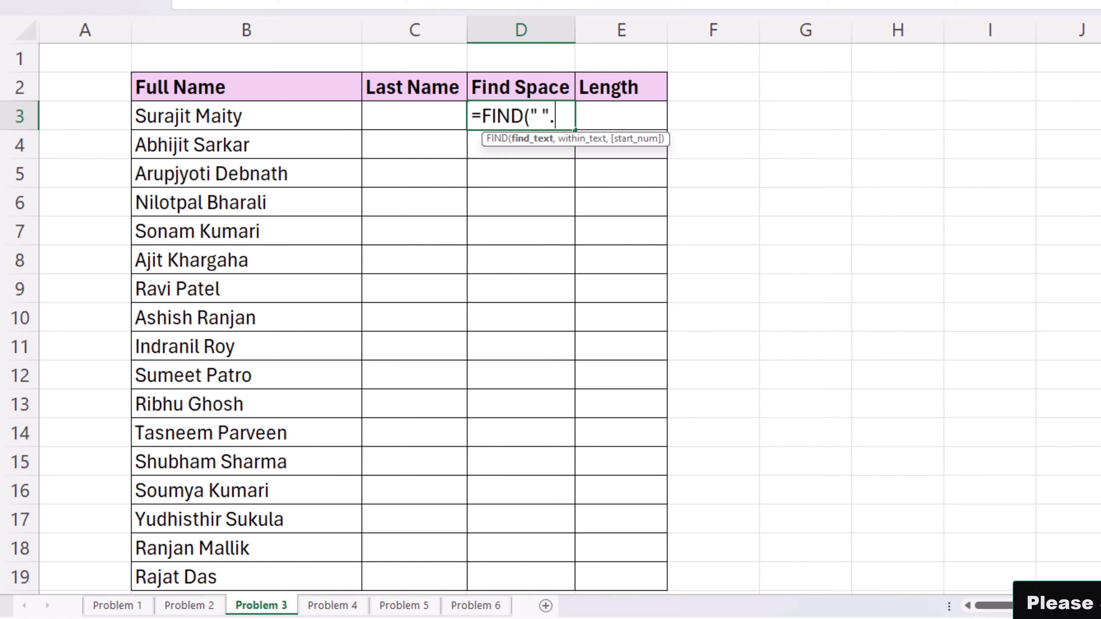
text(" ",)
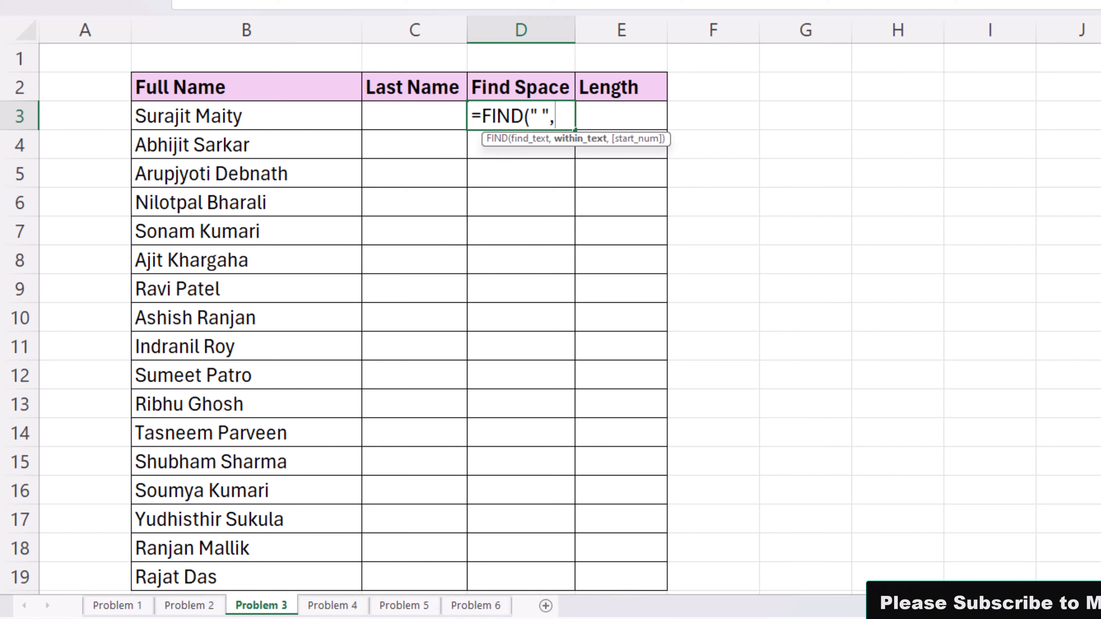
key(Left)
key(Left)
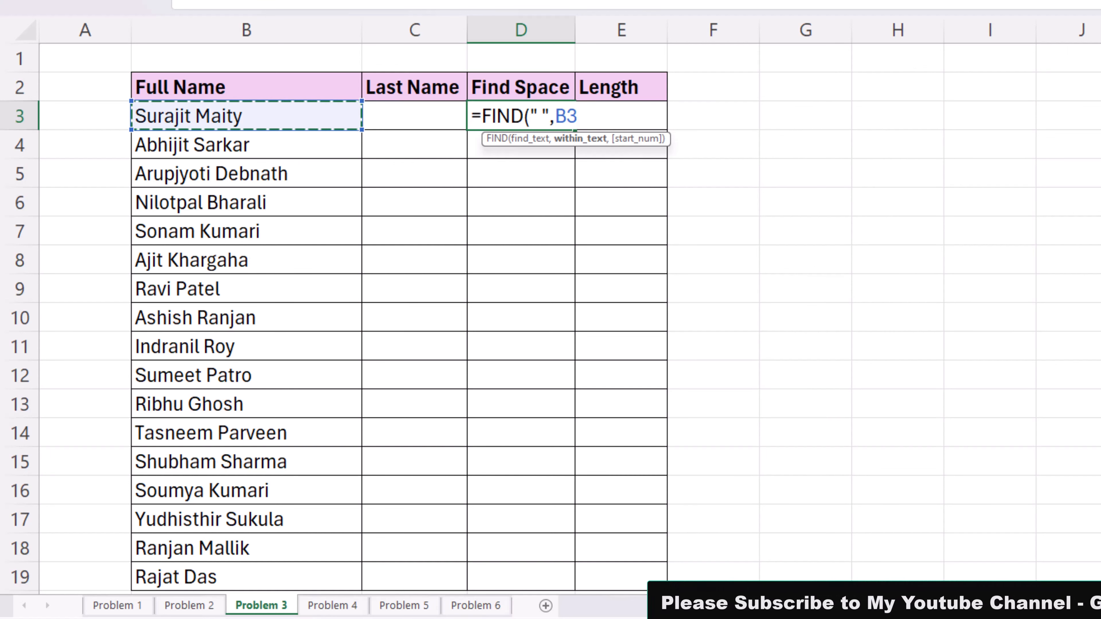
key(Return)
key(Up)
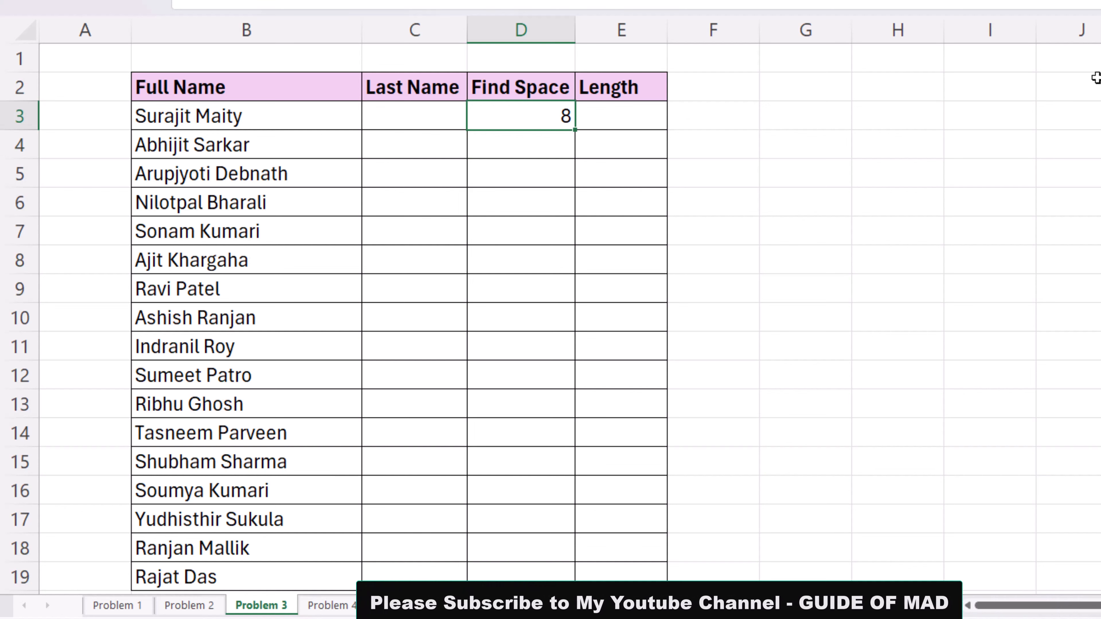
drag(573, 130, 581, 589)
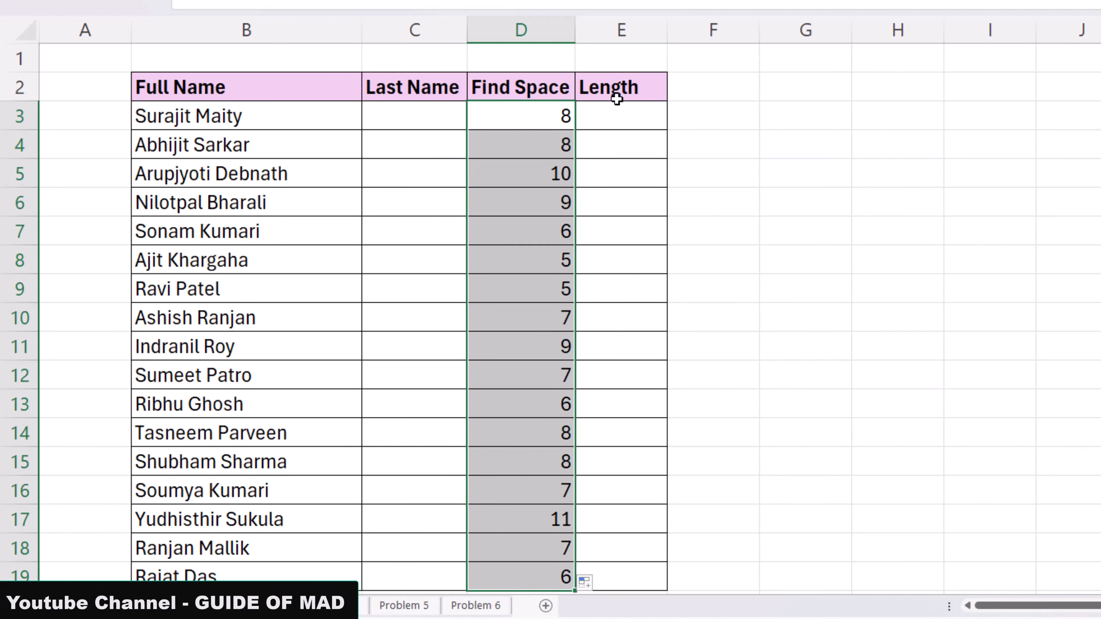
click(643, 115)
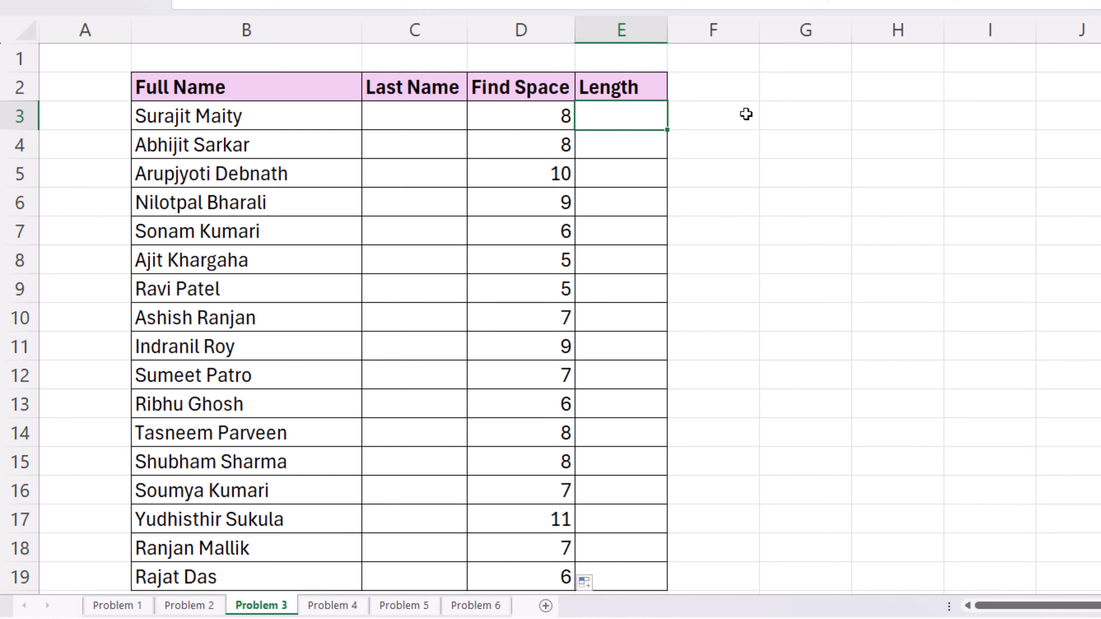
Step: Enter =LEN(B3) in E3 and fill it down to E19
text(=len)
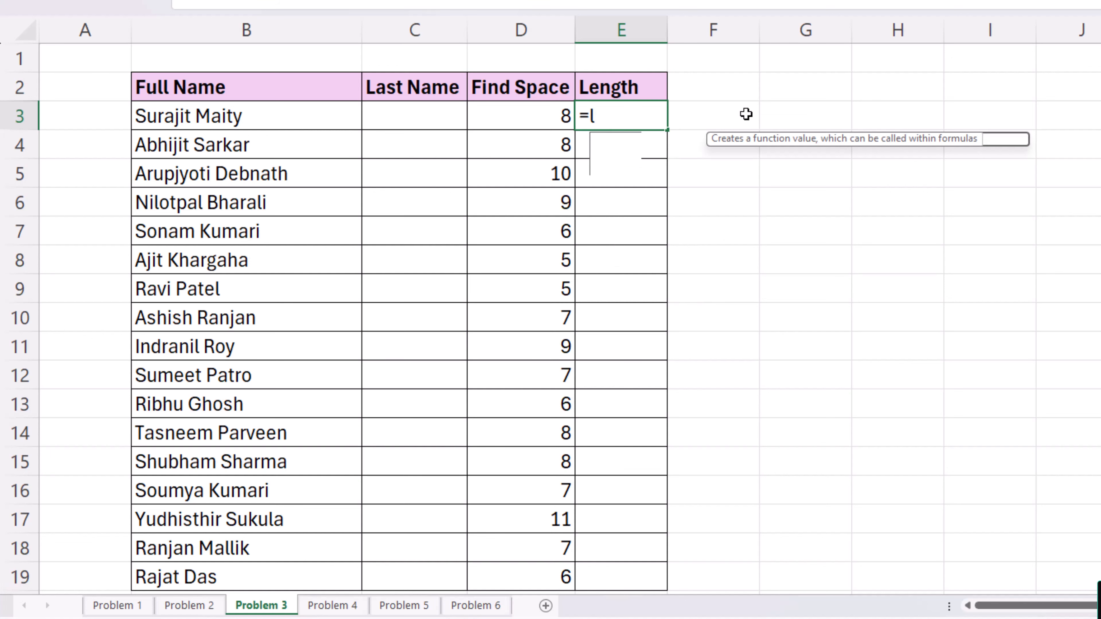
key(Tab)
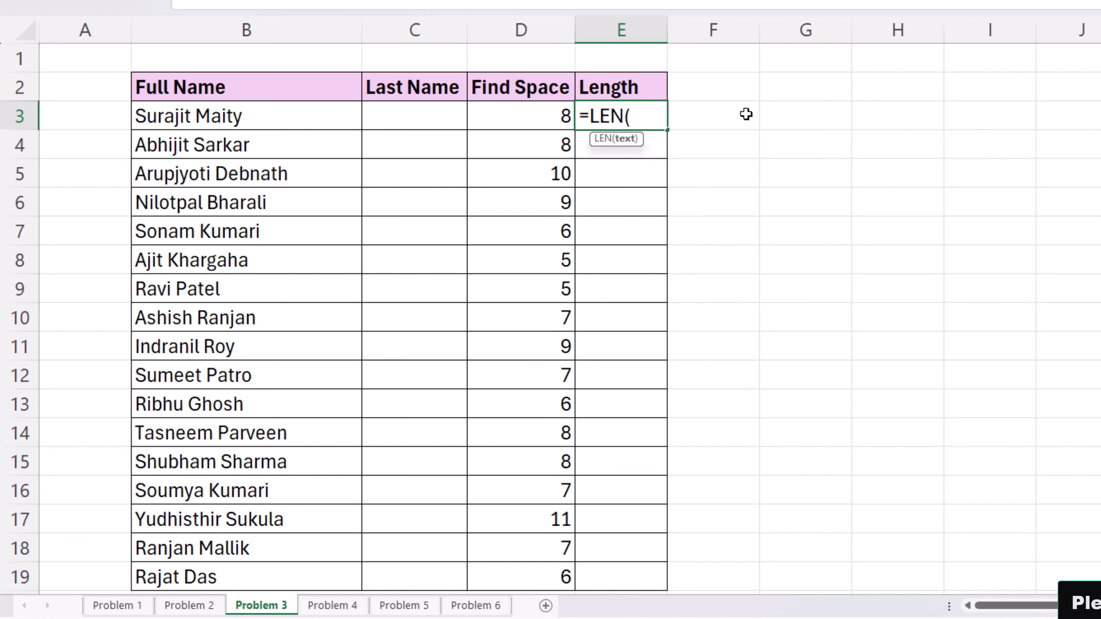
key(Left)
key(Left)
key(Left)
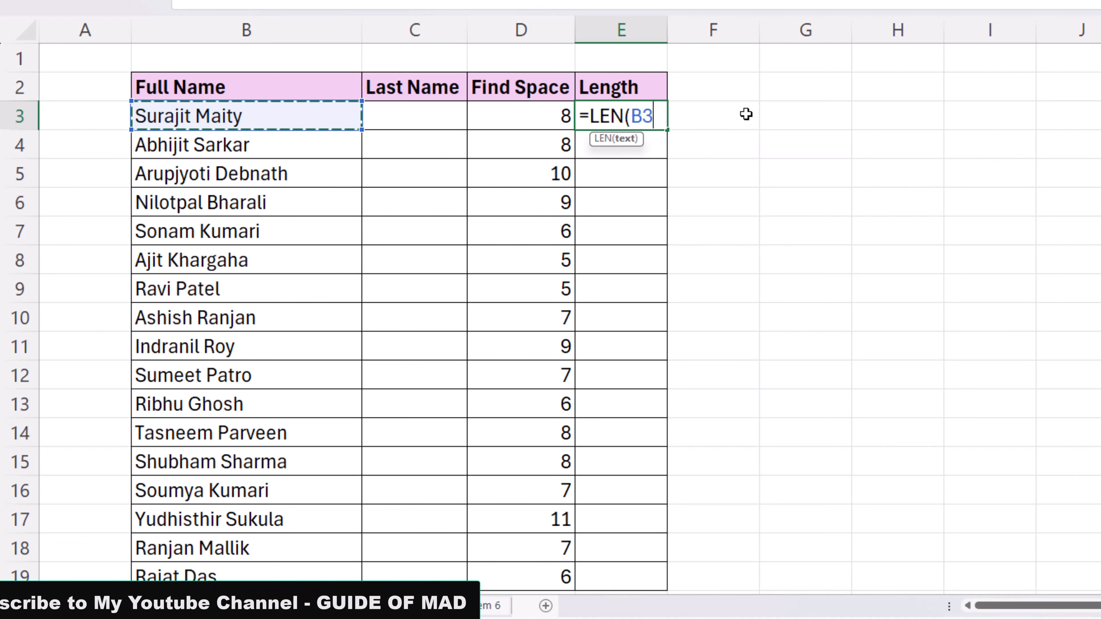
key(Return)
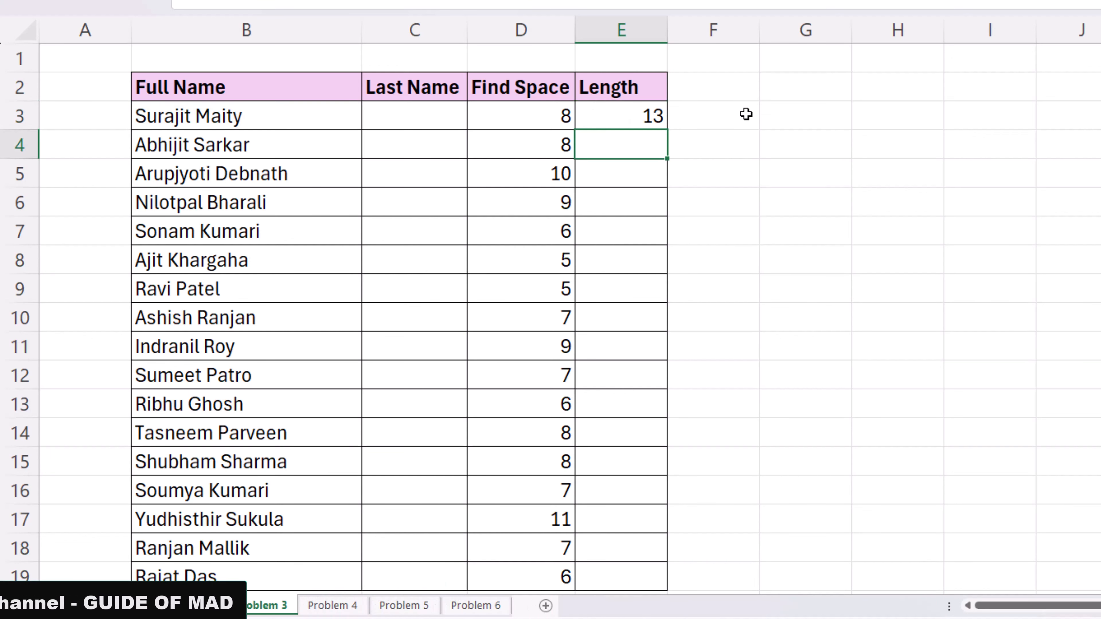
key(Up)
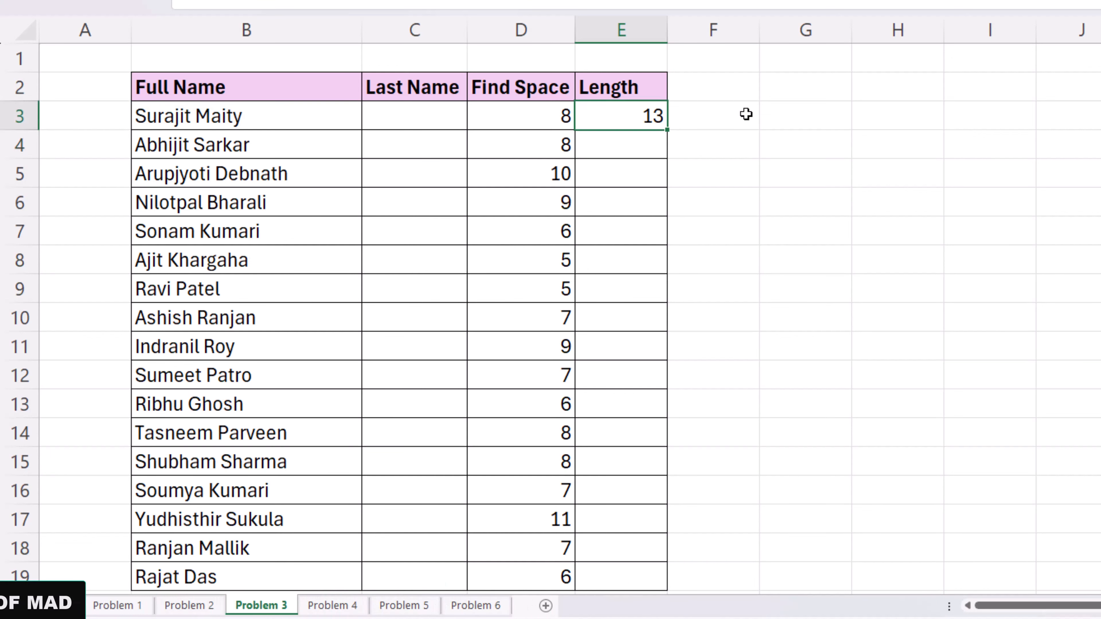
double_click(669, 131)
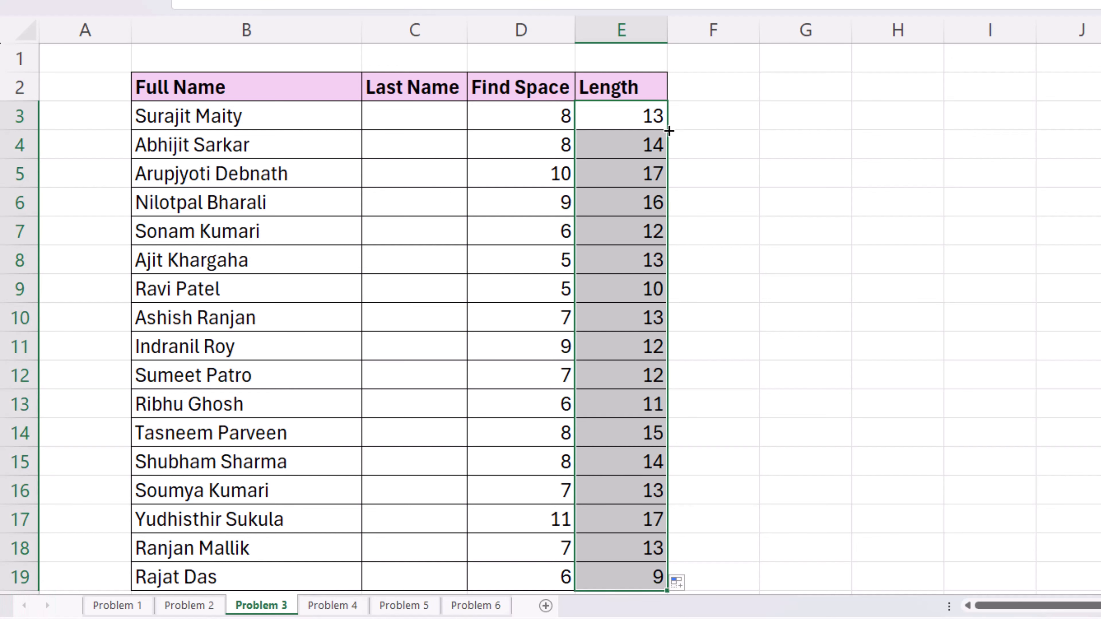
click(423, 123)
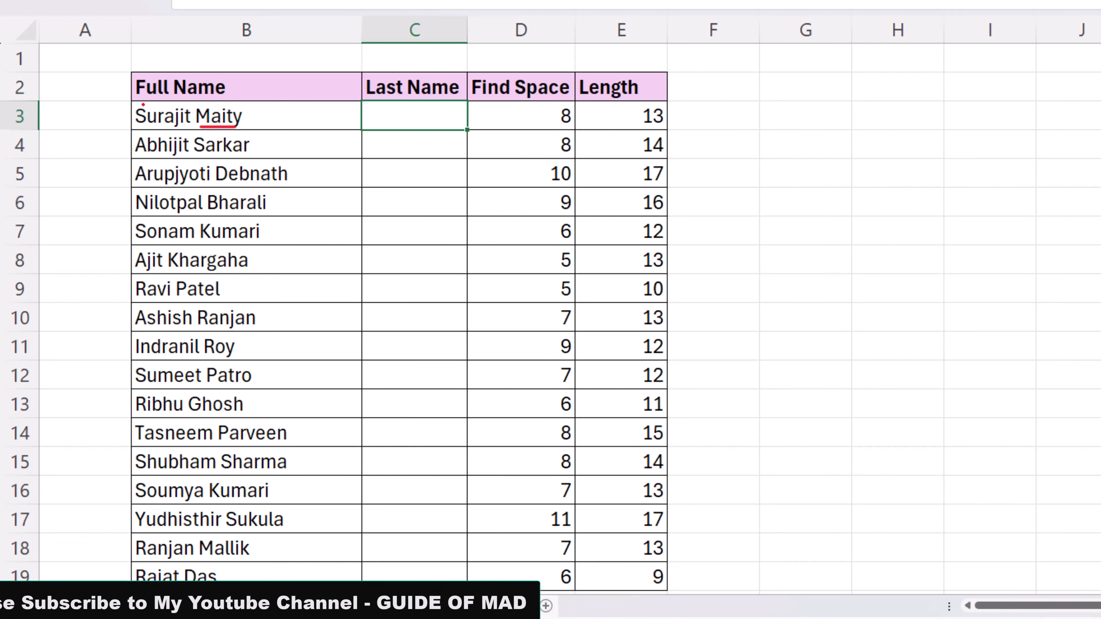
drag(142, 105, 243, 106)
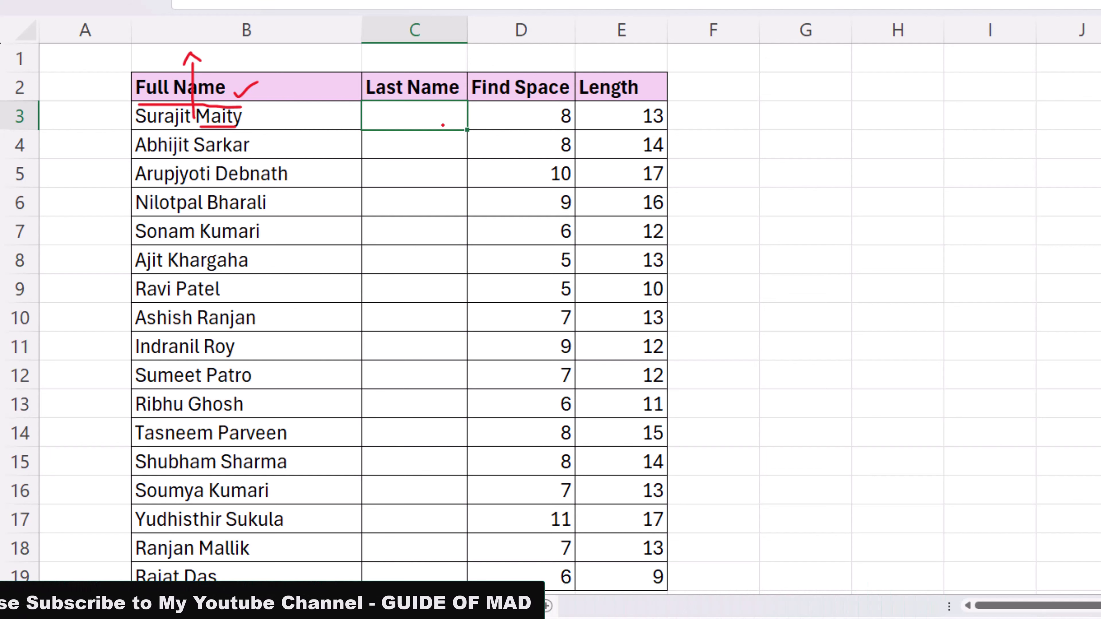
Step: Enter =RIGHT(B3,E3-D3) in C3, fill it down the Last Name column, then open Problem 4
text(=righ)
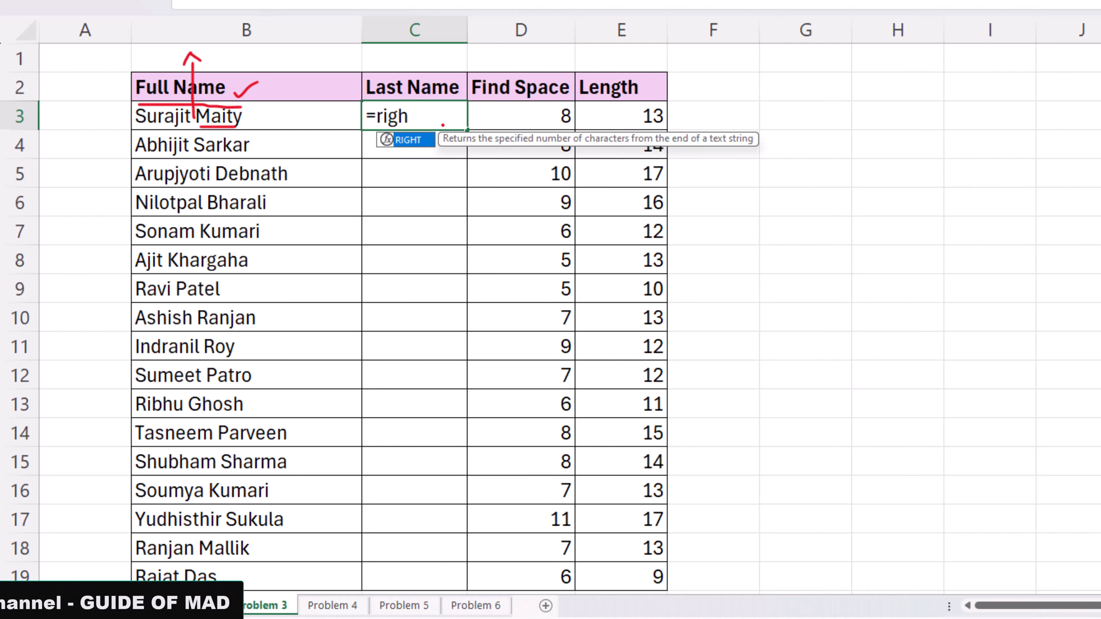
key(Tab)
key(Left)
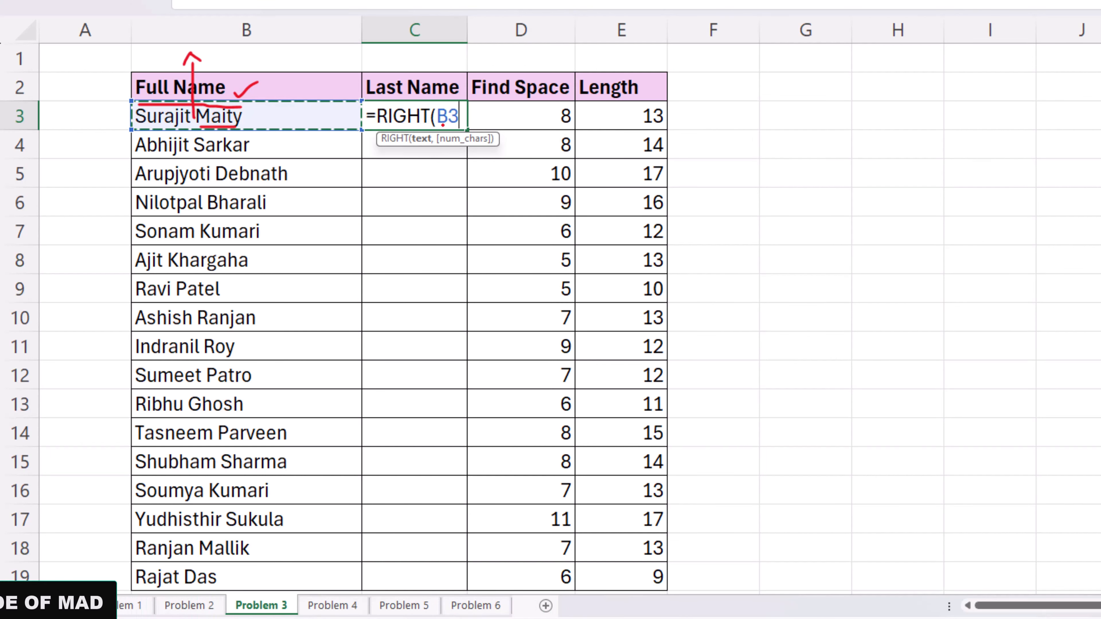
text(,)
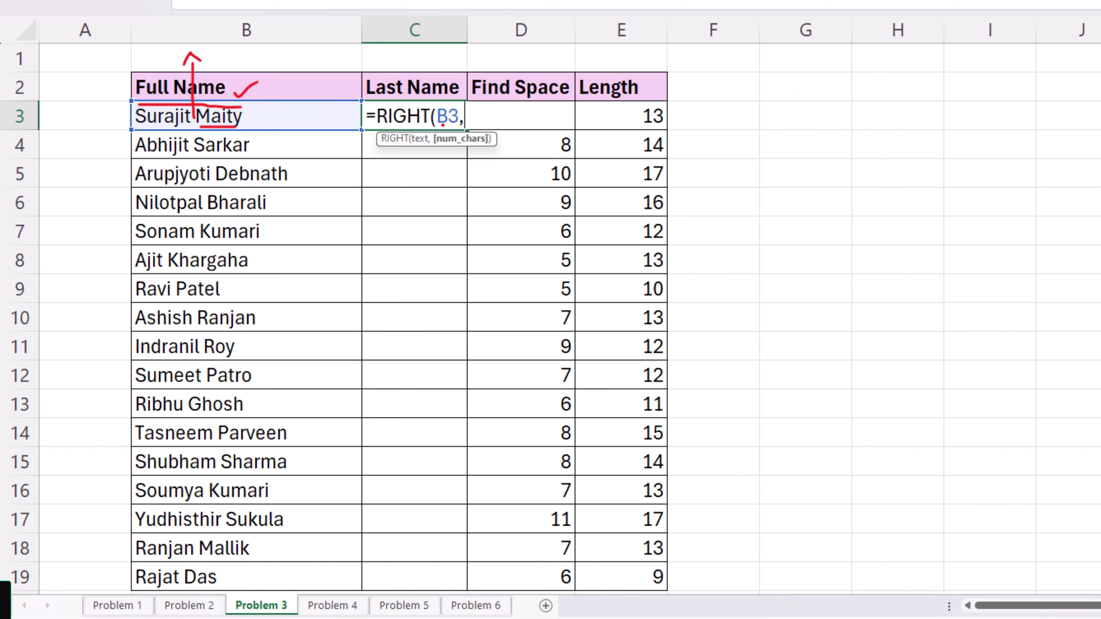
key(Right)
key(Right)
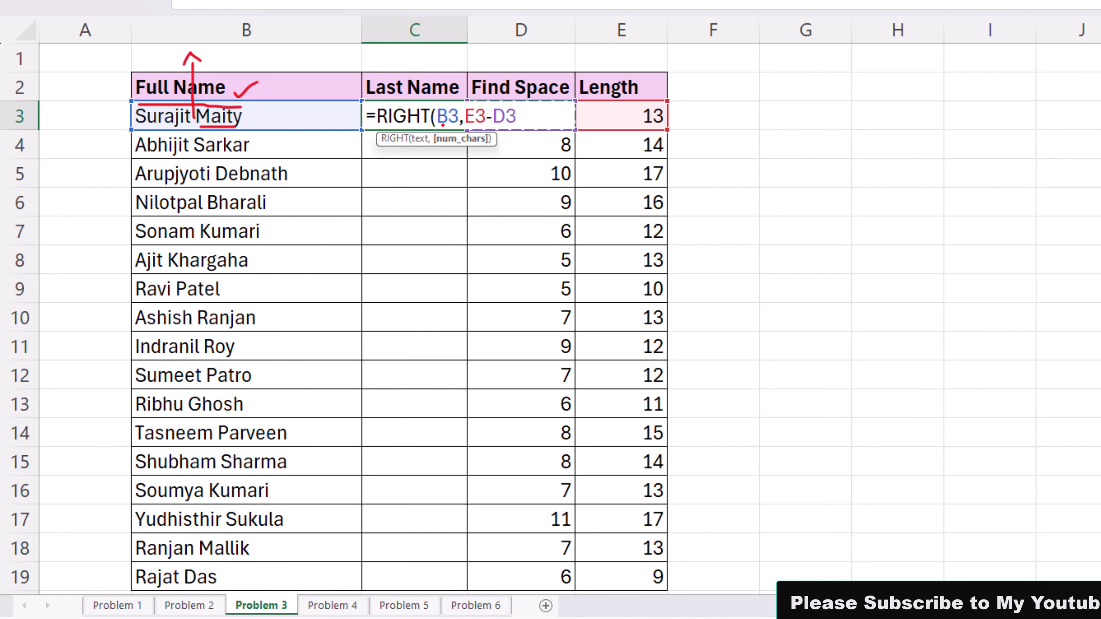
key(Return)
key(Up)
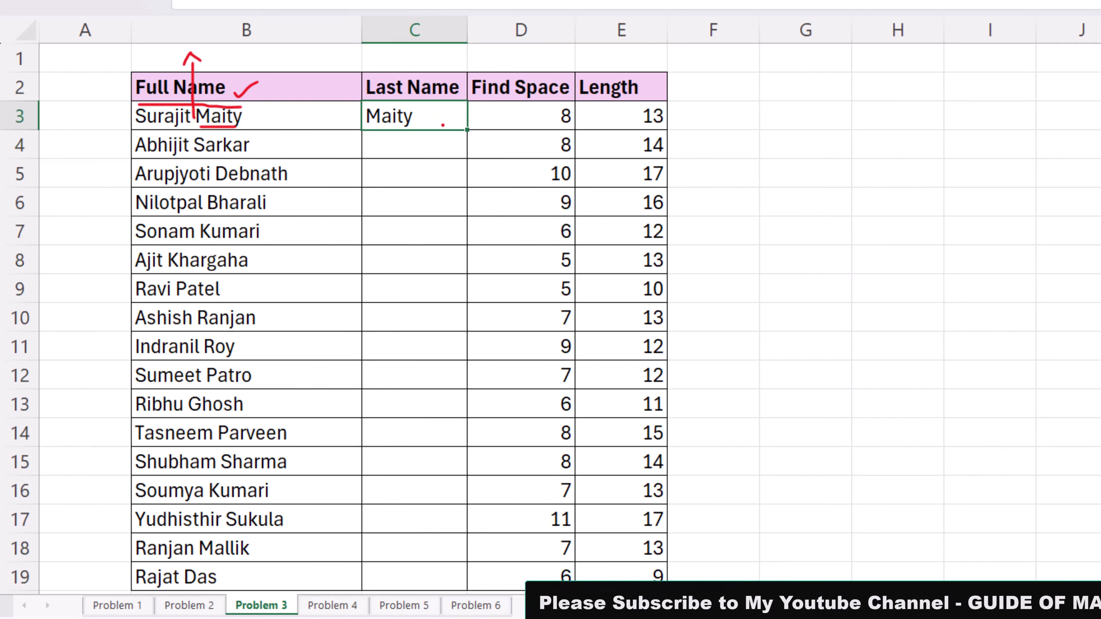
double_click(467, 129)
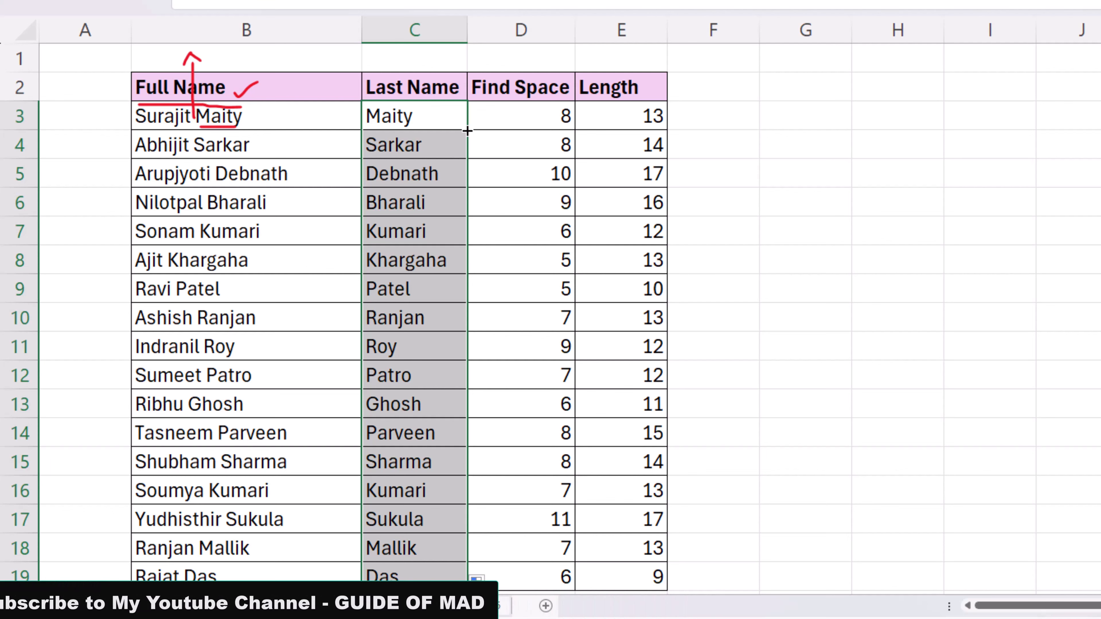
click(446, 126)
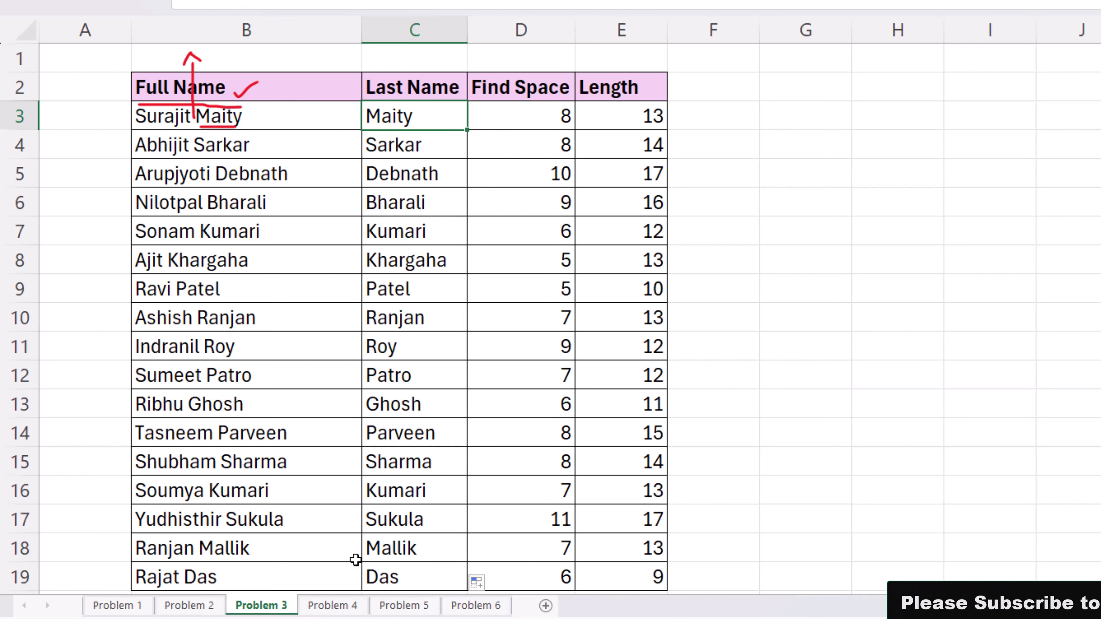
click(349, 604)
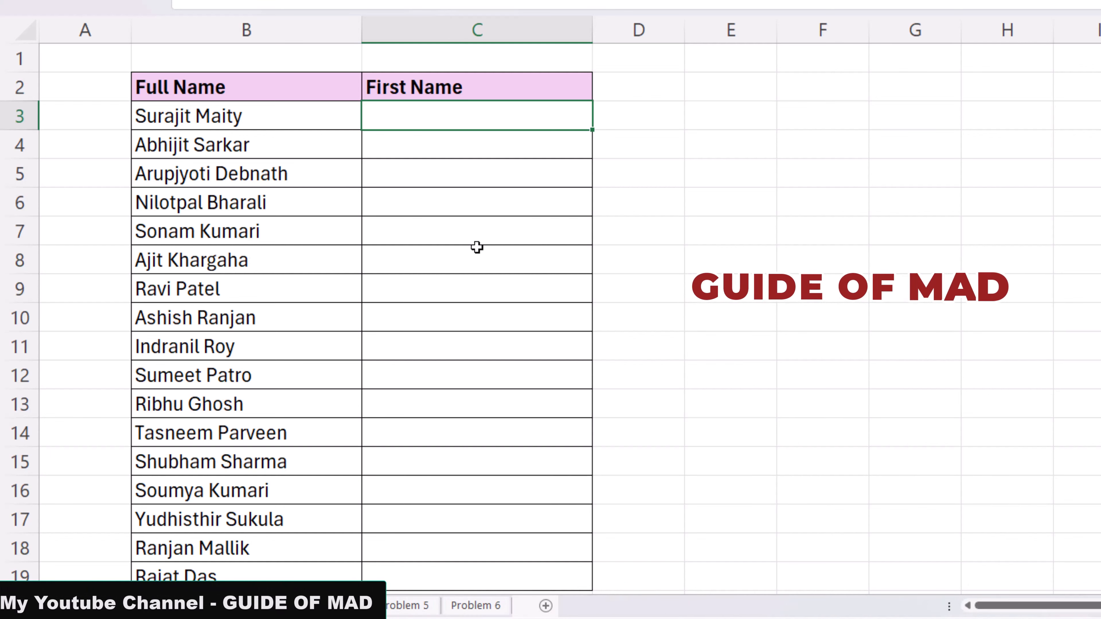
Step: Enter =TEXTBEFORE(B3," ") in C3, fill it down the First Name column, and review the formula
text(=te)
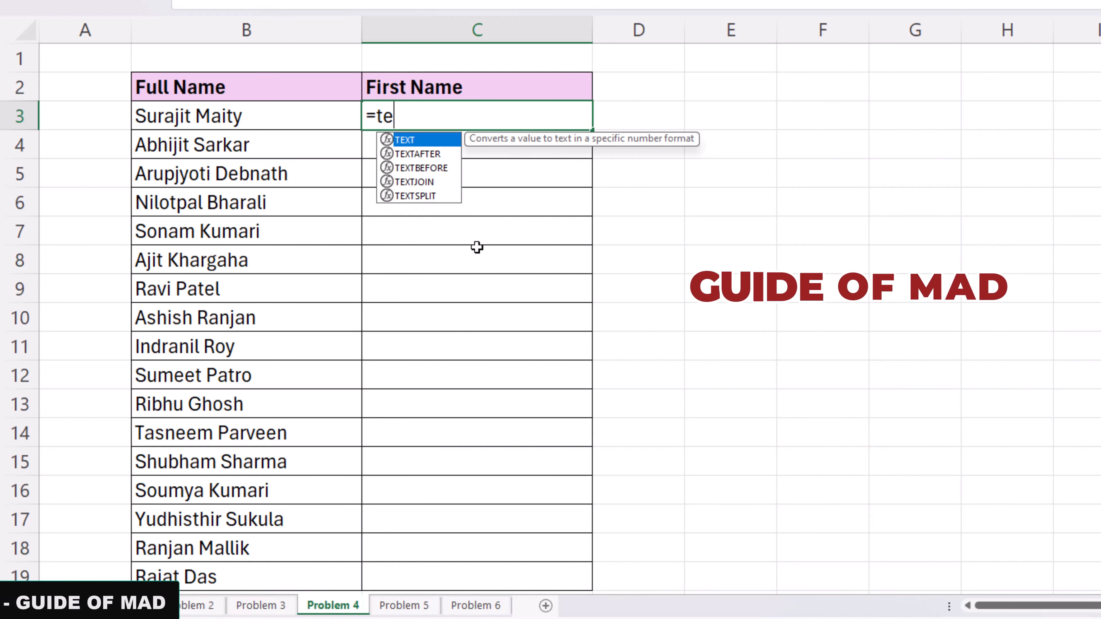
key(Down)
key(Down)
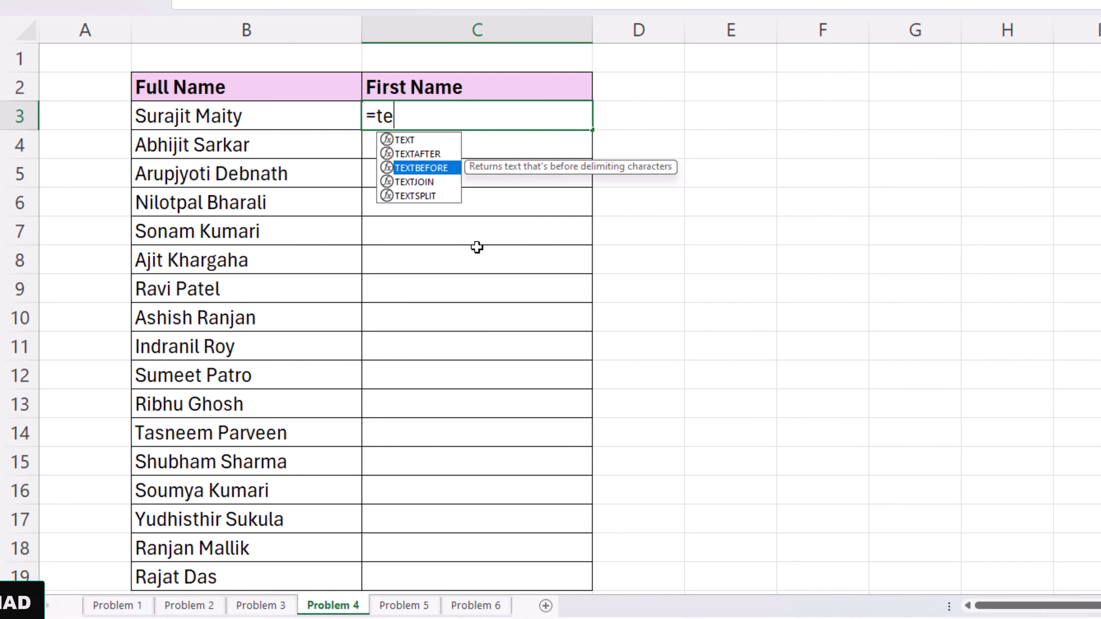
key(Tab)
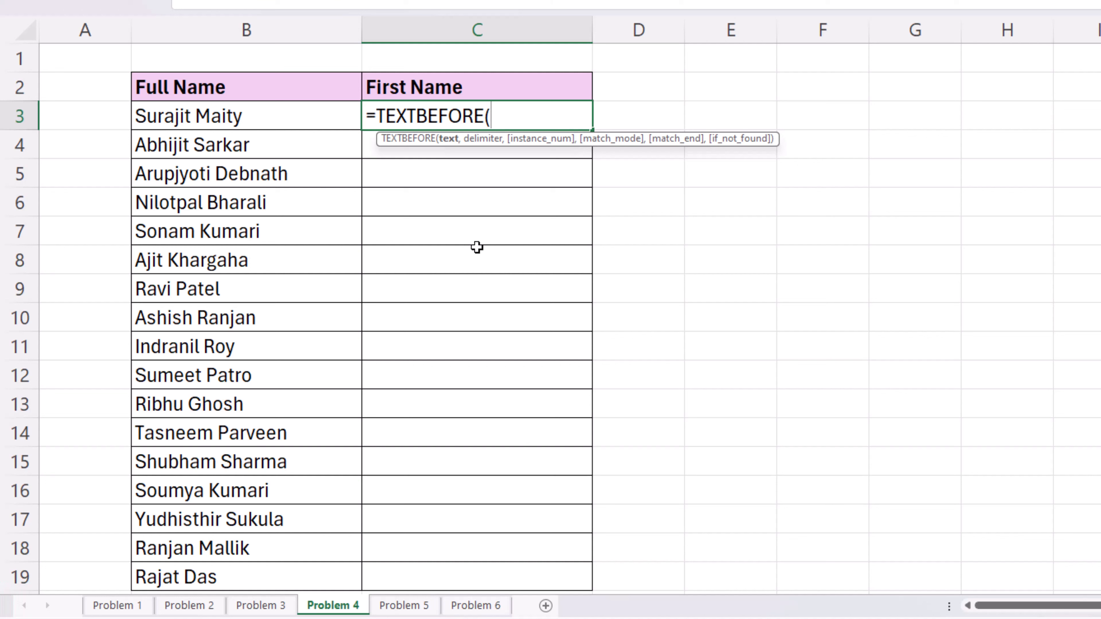
key(Left)
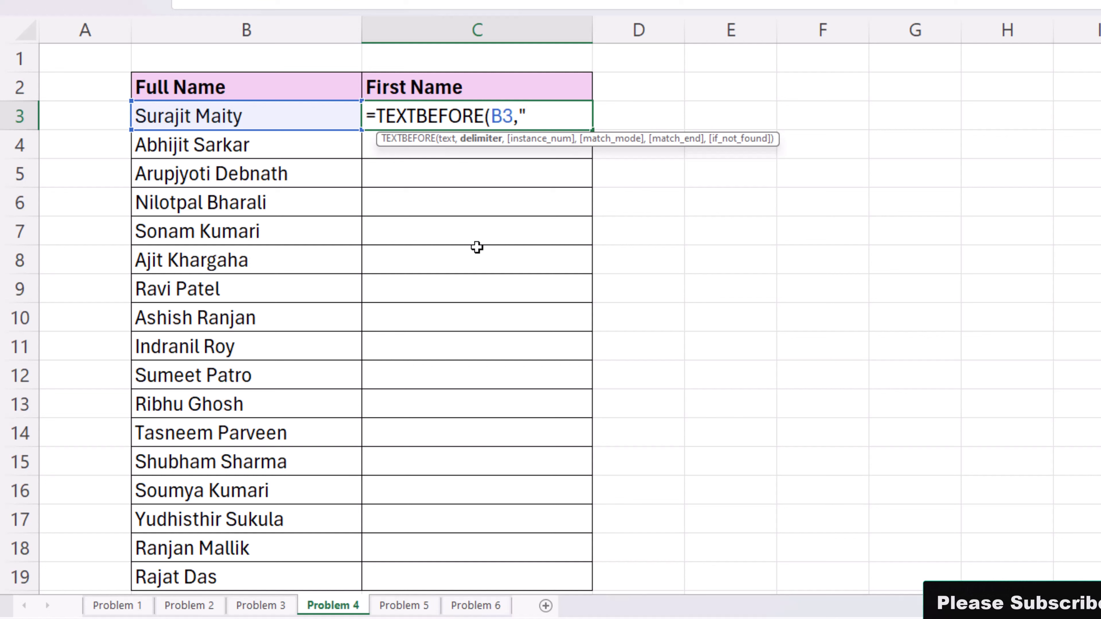
text(,")
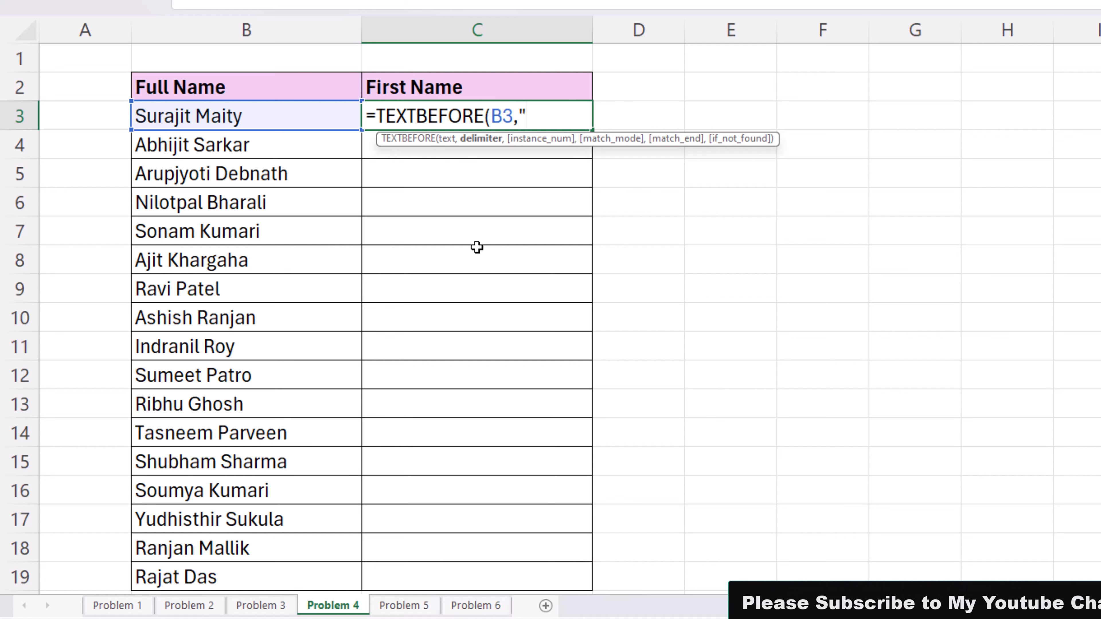
text( ")
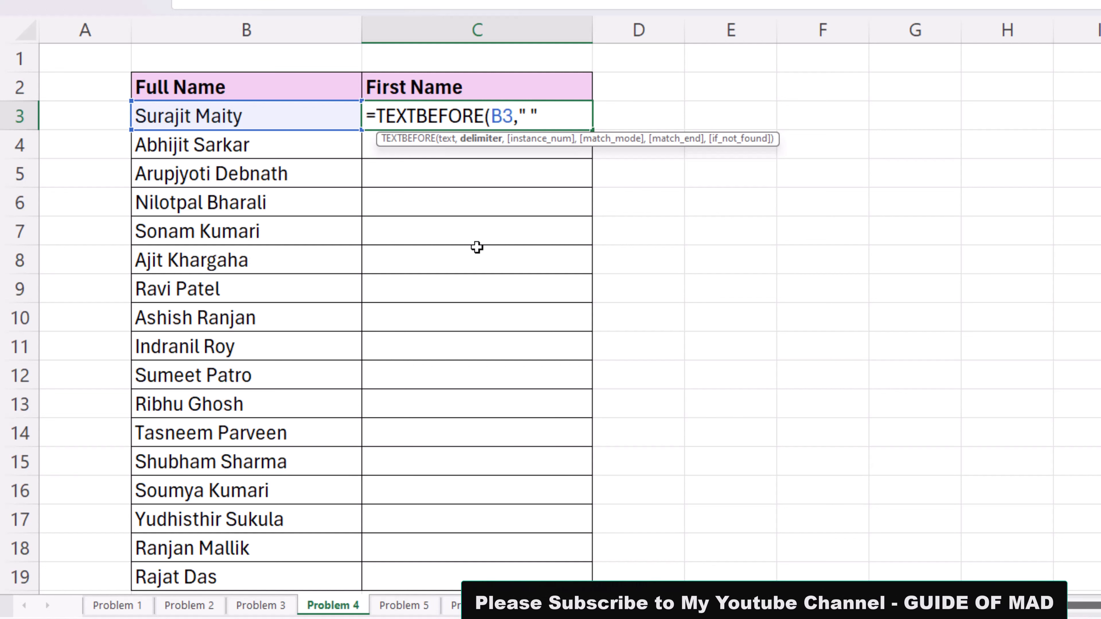
text())
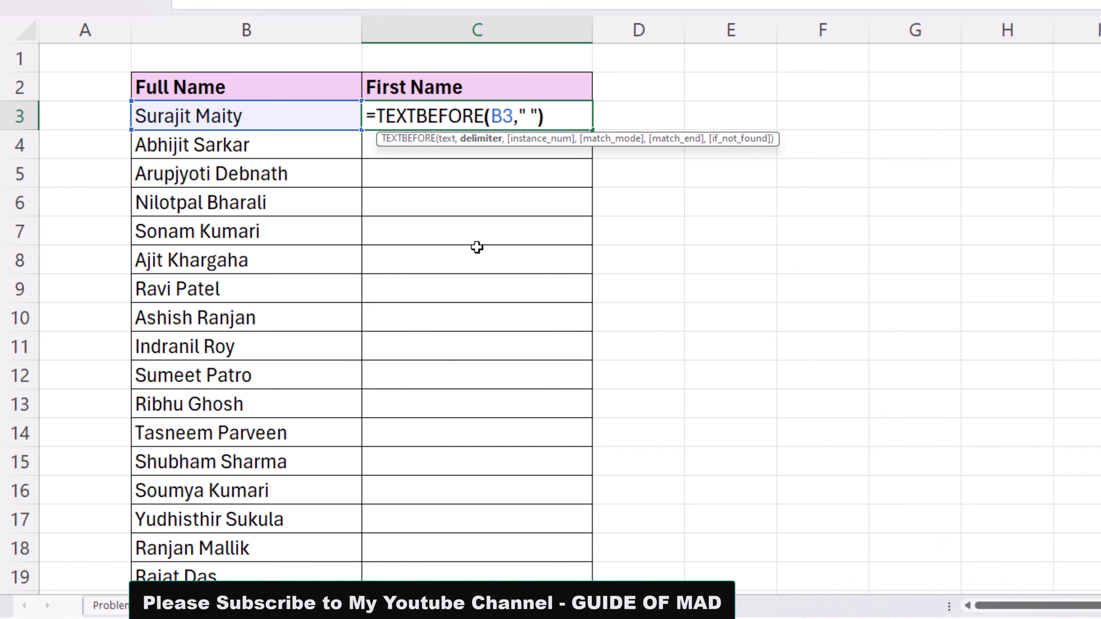
key(Return)
key(Up)
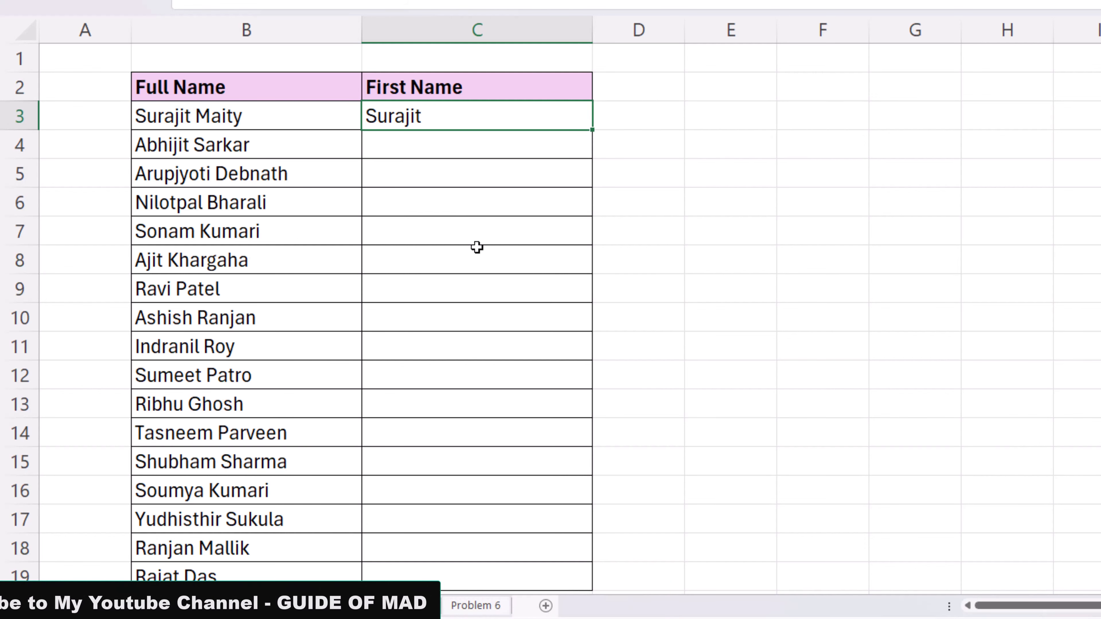
double_click(595, 132)
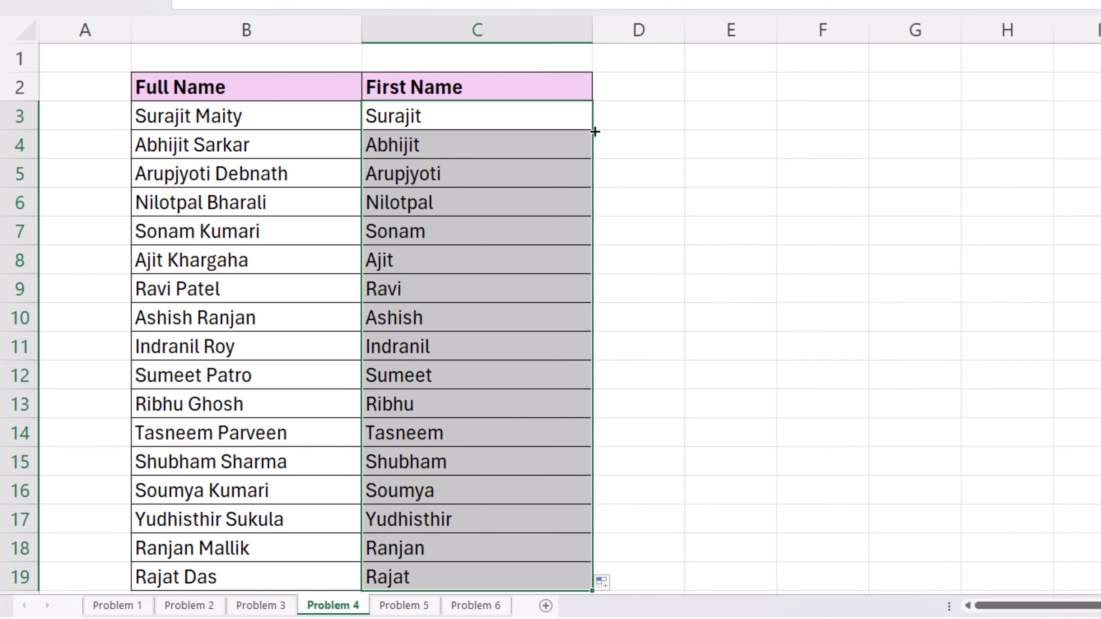
double_click(497, 125)
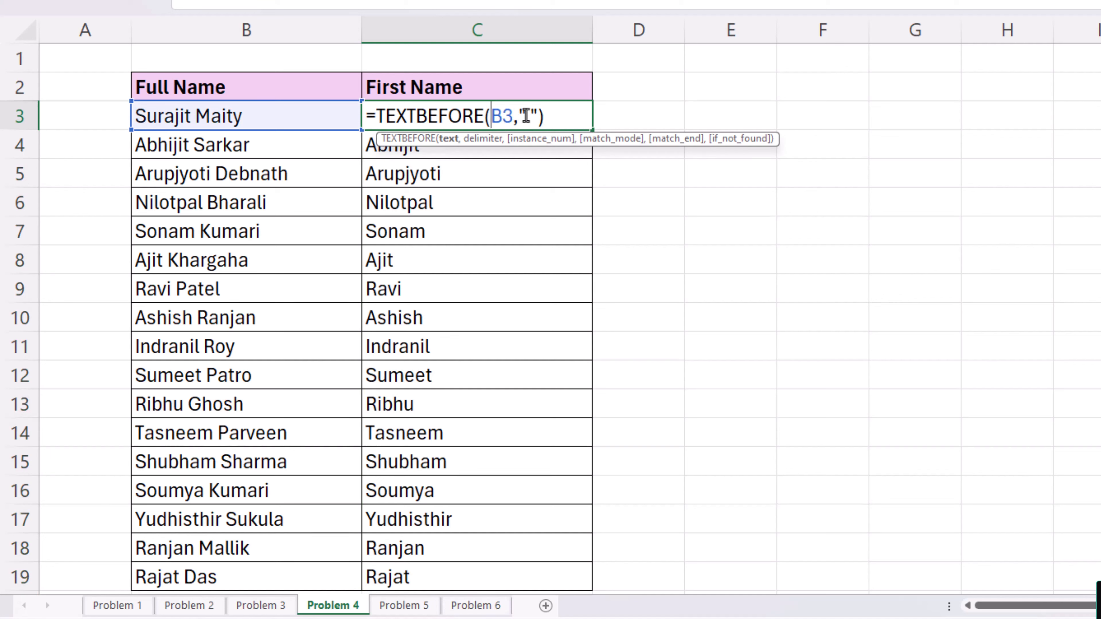
key(Escape)
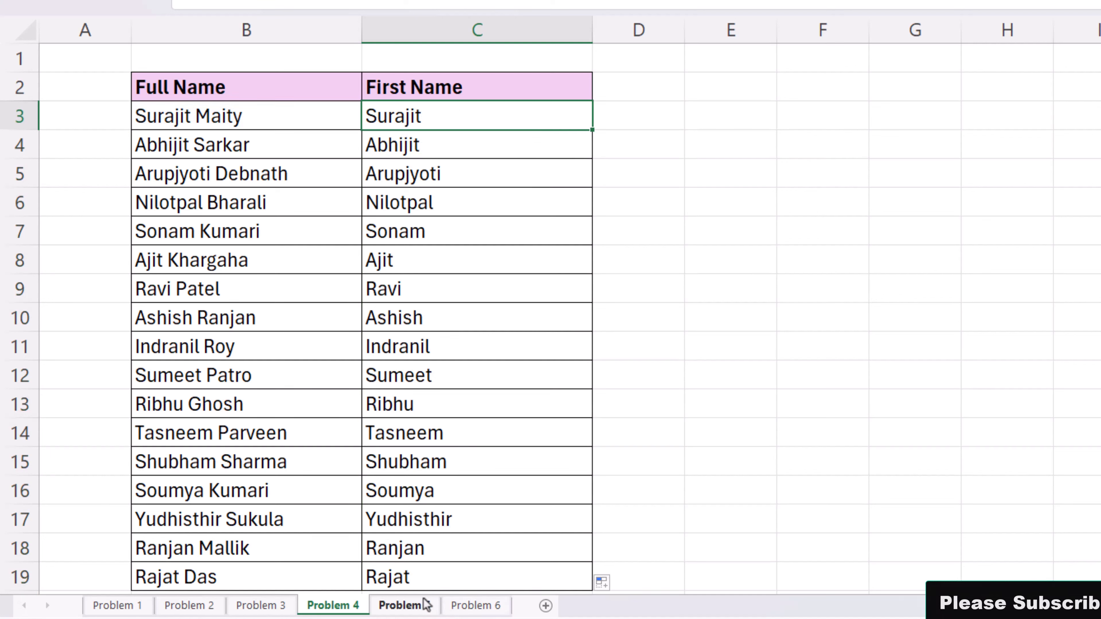
click(403, 604)
Step: On Problem 5, enter =TEXTAFTER(B3," ") in C3 to extract the surname
click(435, 117)
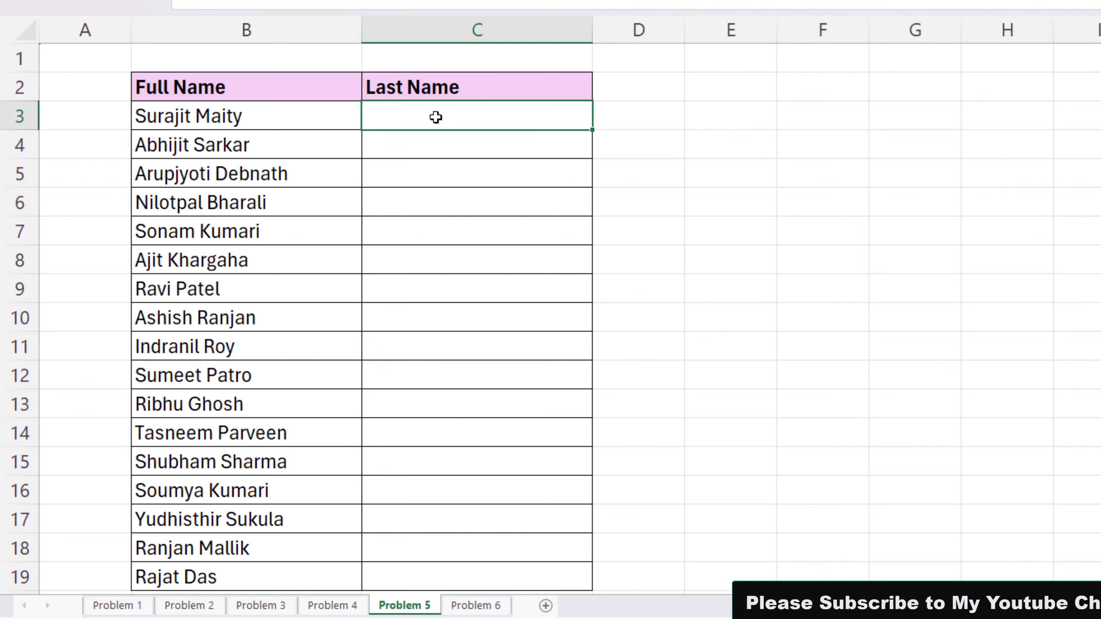
text(=te)
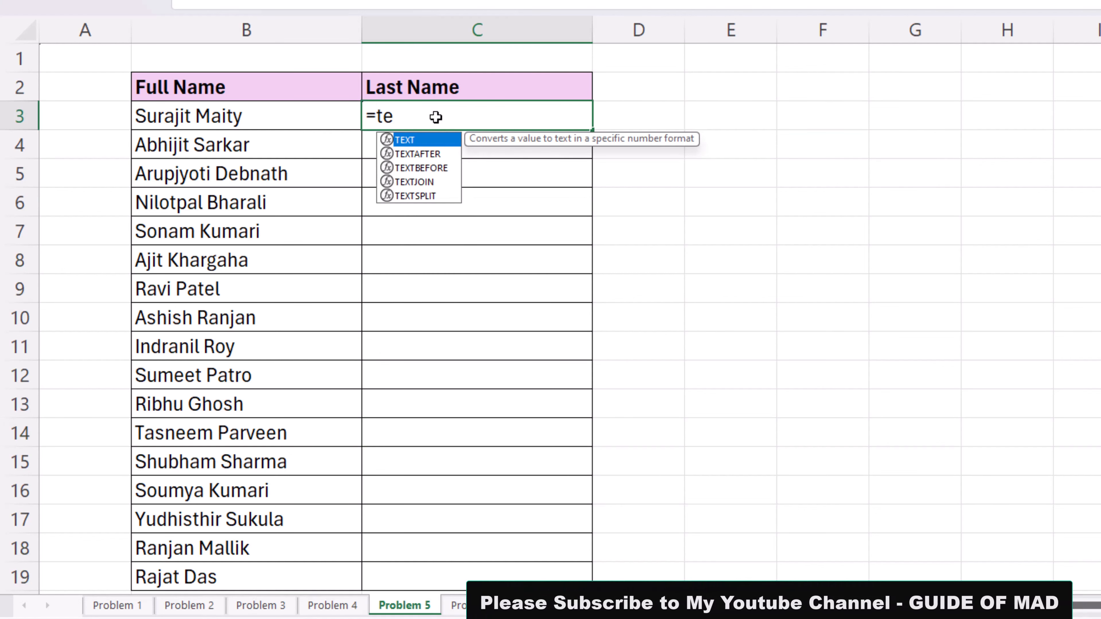
key(Down)
key(Tab)
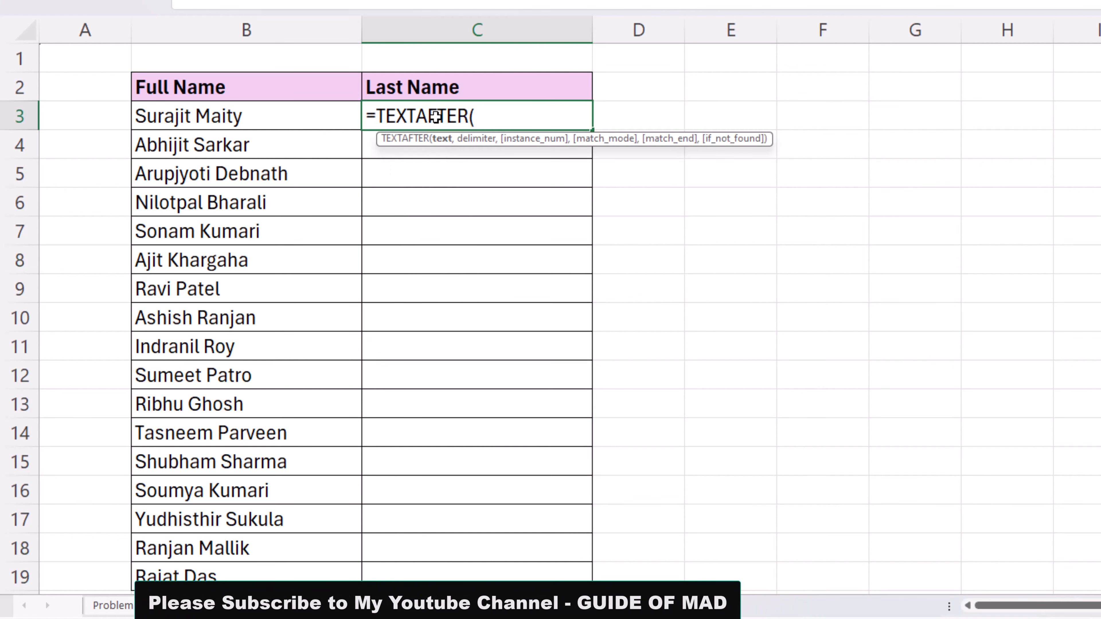
click(259, 112)
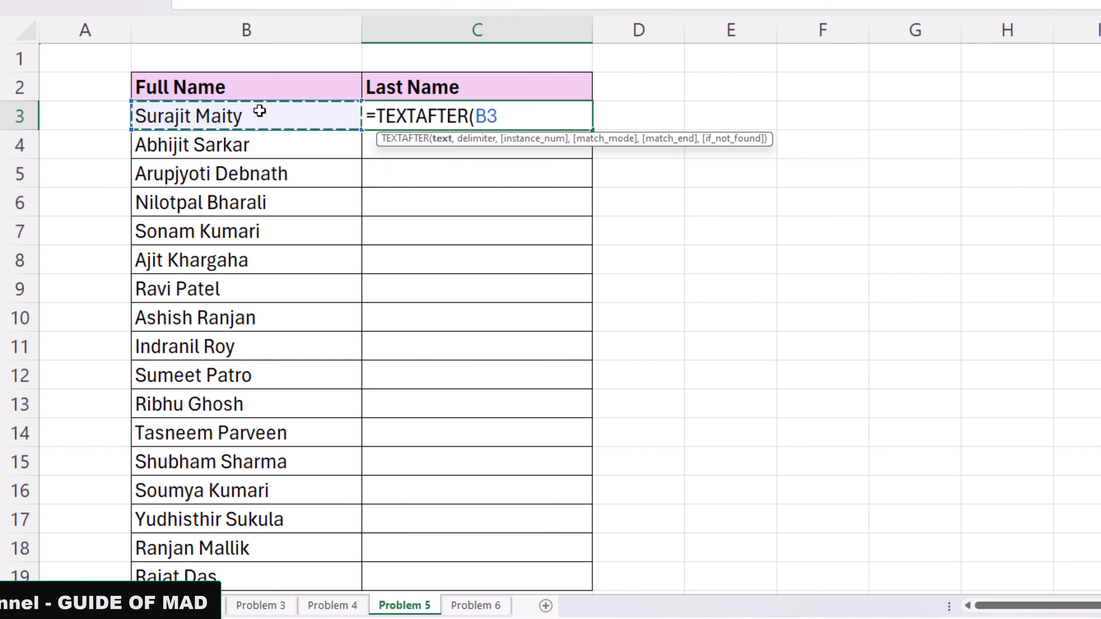
text(,)
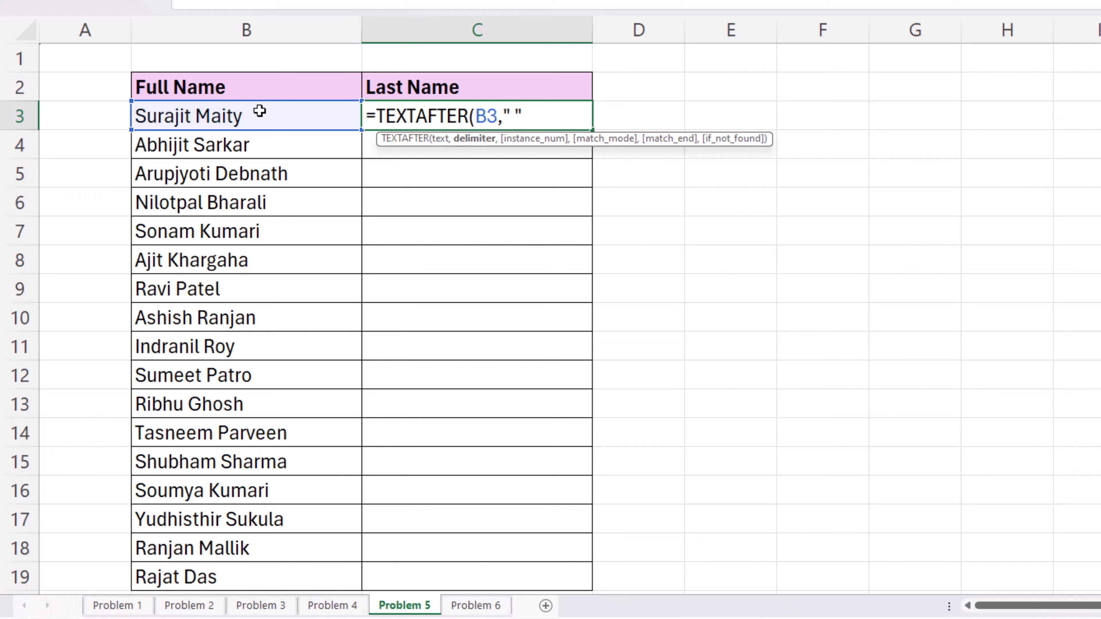
key(Return)
Step: Copy the surname formula down through row 19, then switch to the Problem 6 sheet
key(Up)
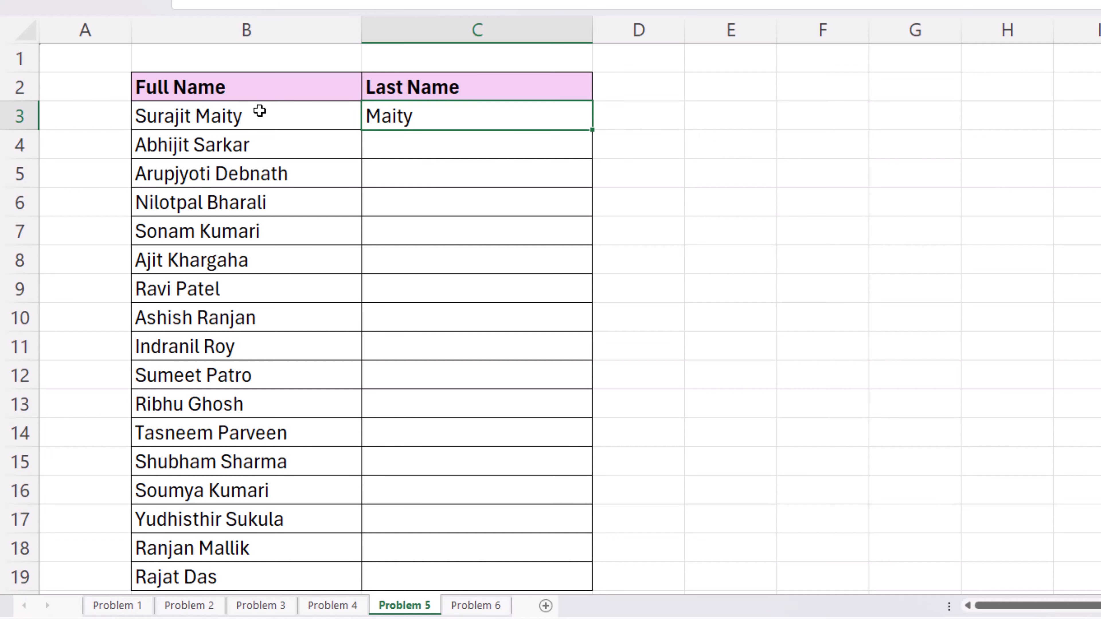
double_click(592, 132)
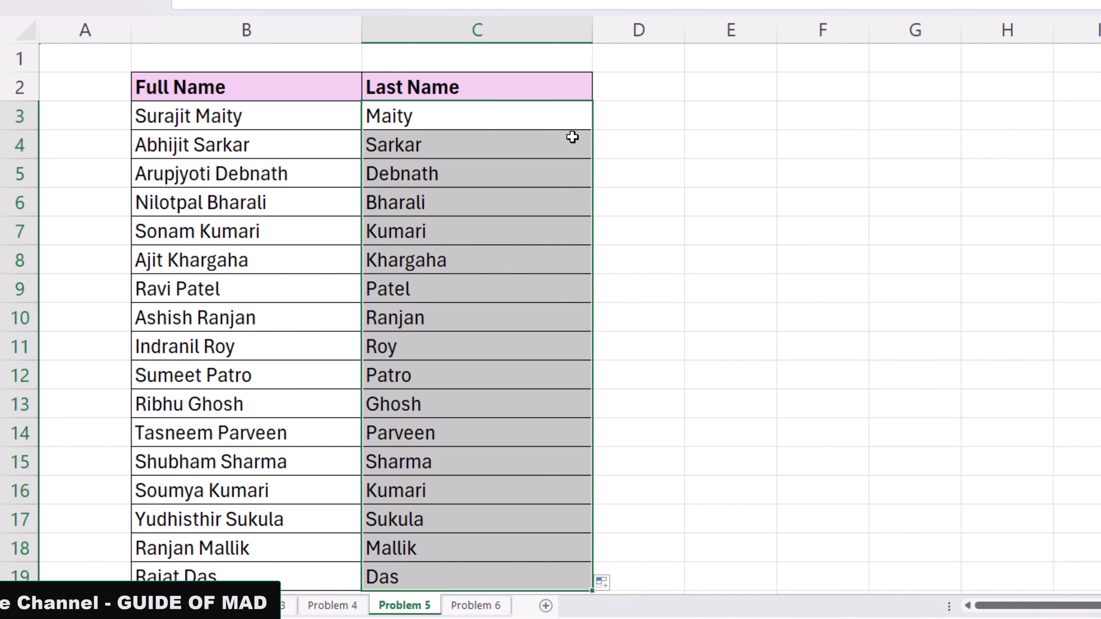
click(492, 607)
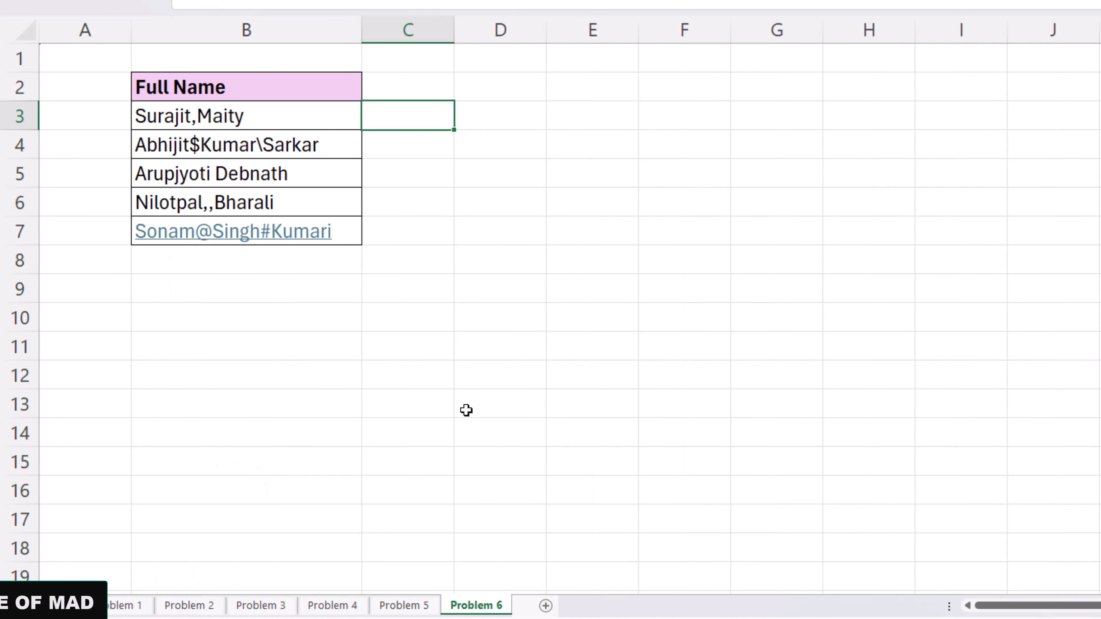